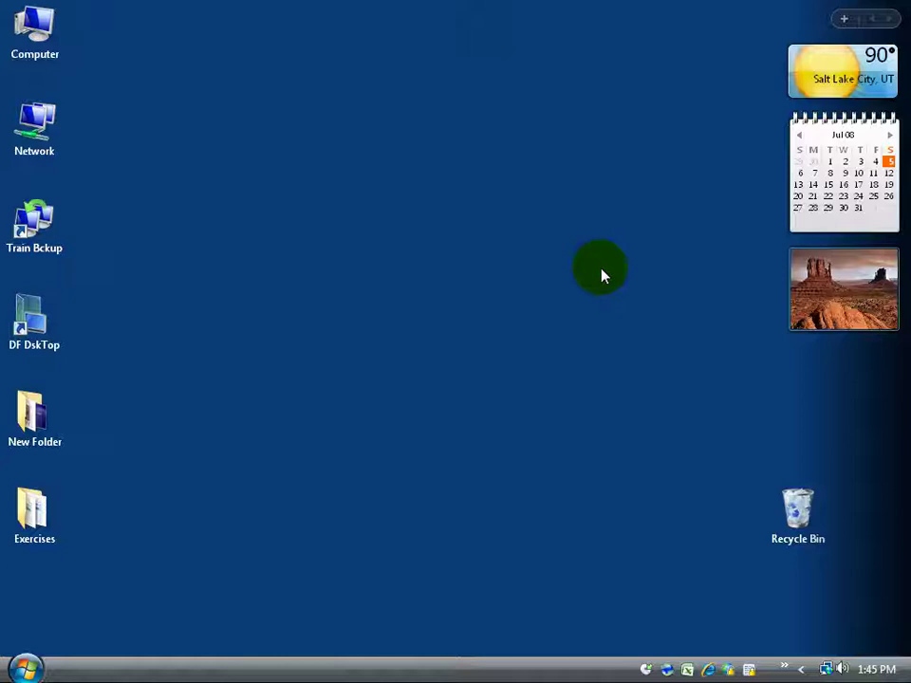
- Launch Notepad from the Start search and type 'asldkfj dfslkjdf fdsf'
click(24, 667)
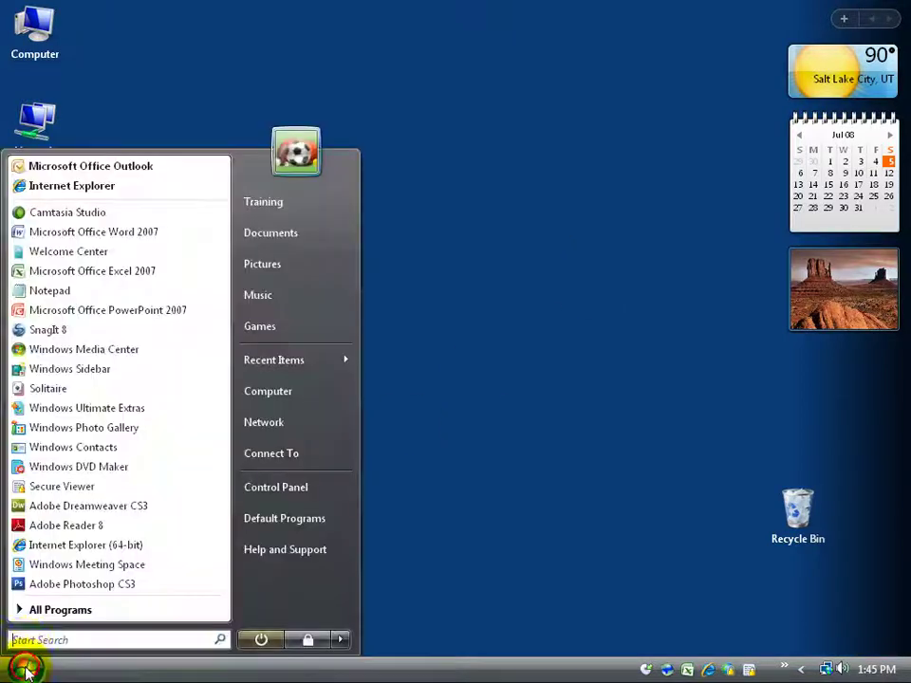
text(n)
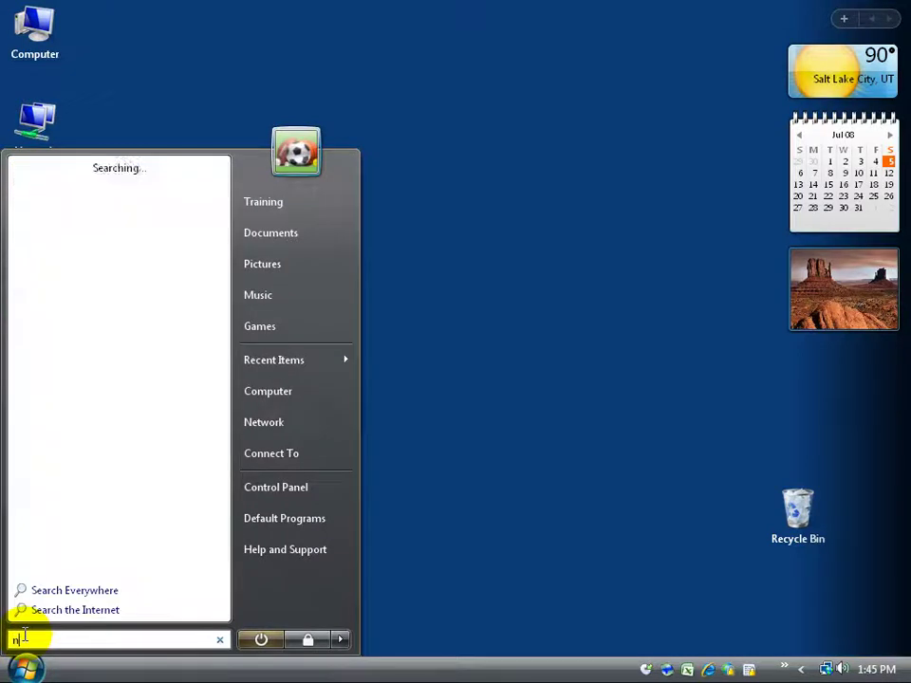
text(otepad)
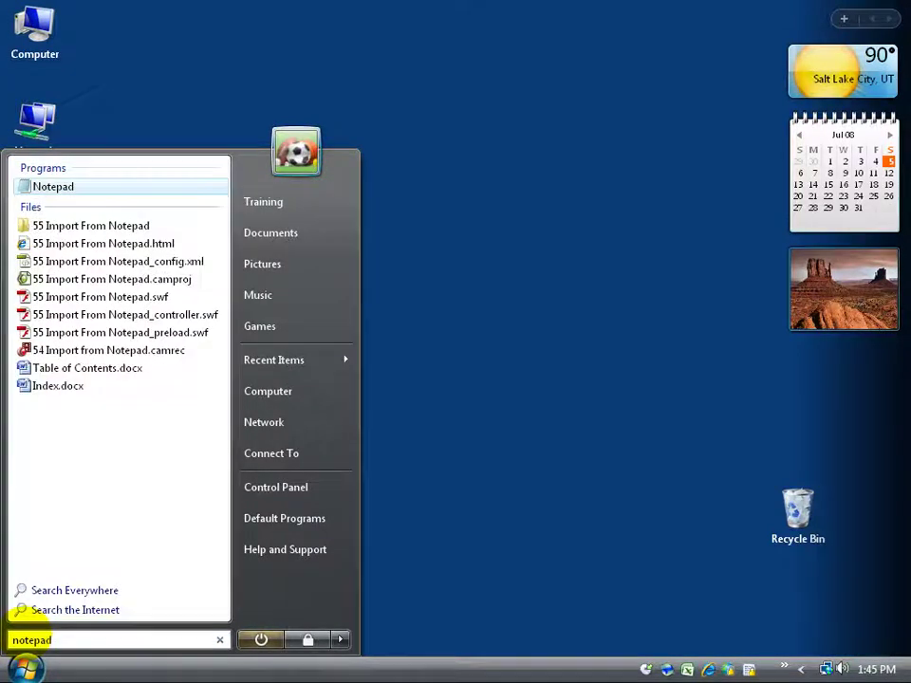
click(65, 189)
text(asldkfj dfslkjdf fdsf)
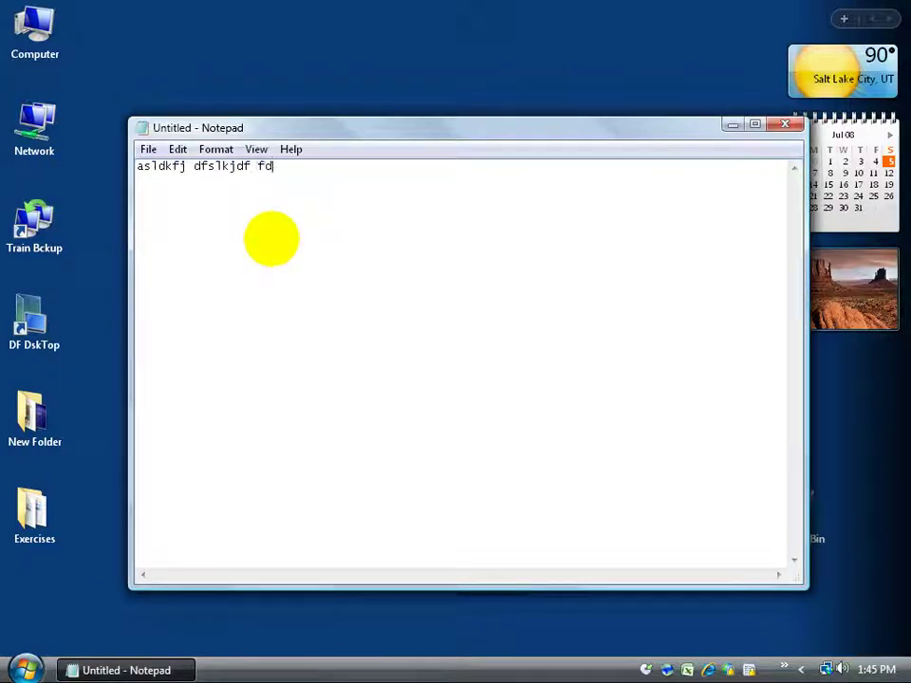
- Select 'fdsf', open and cancel the Font dialog, then close Notepad without saving
double_click(270, 169)
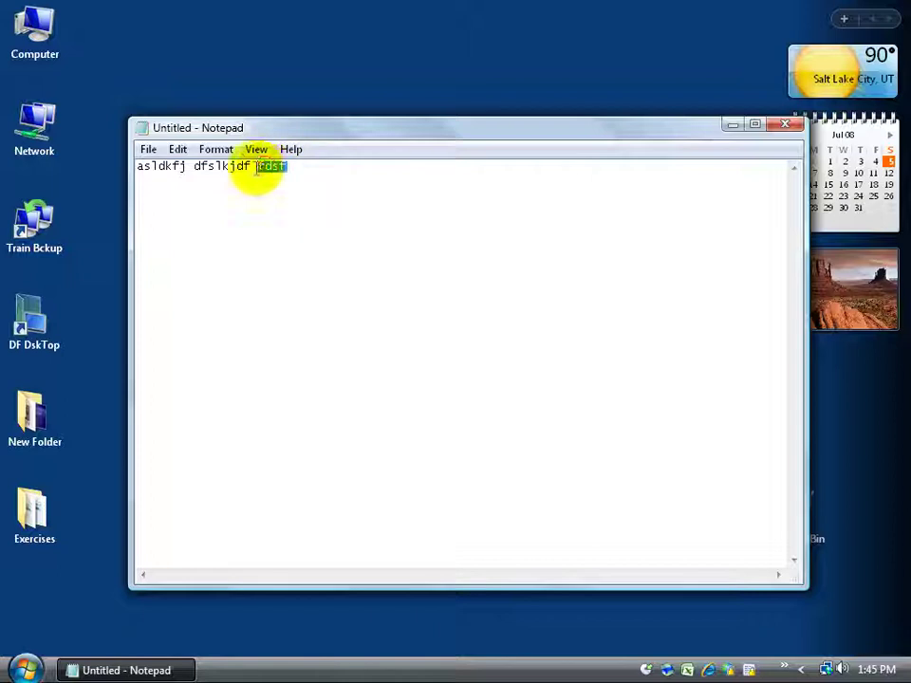
click(231, 152)
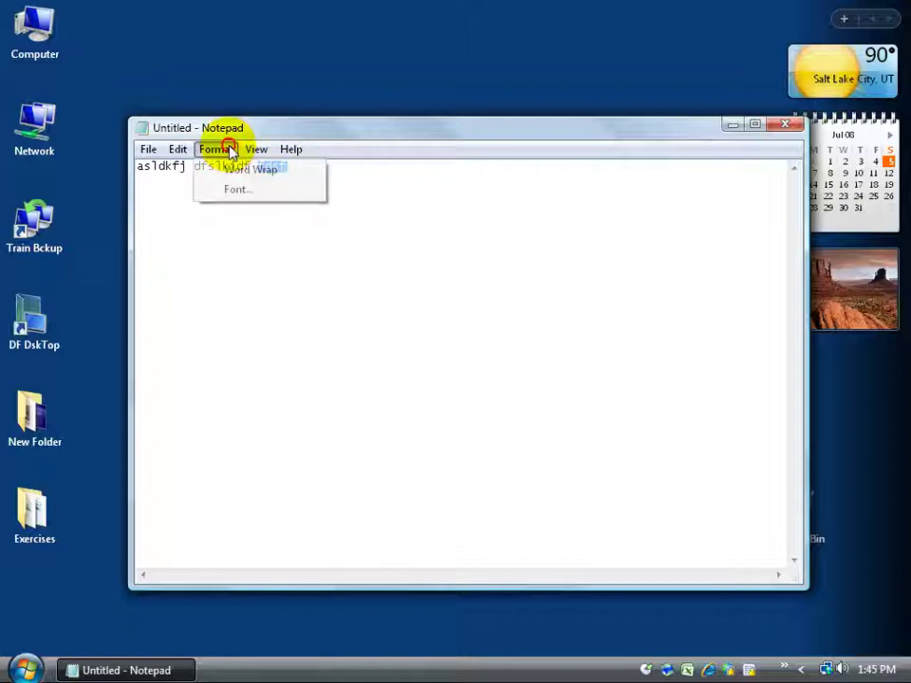
click(234, 193)
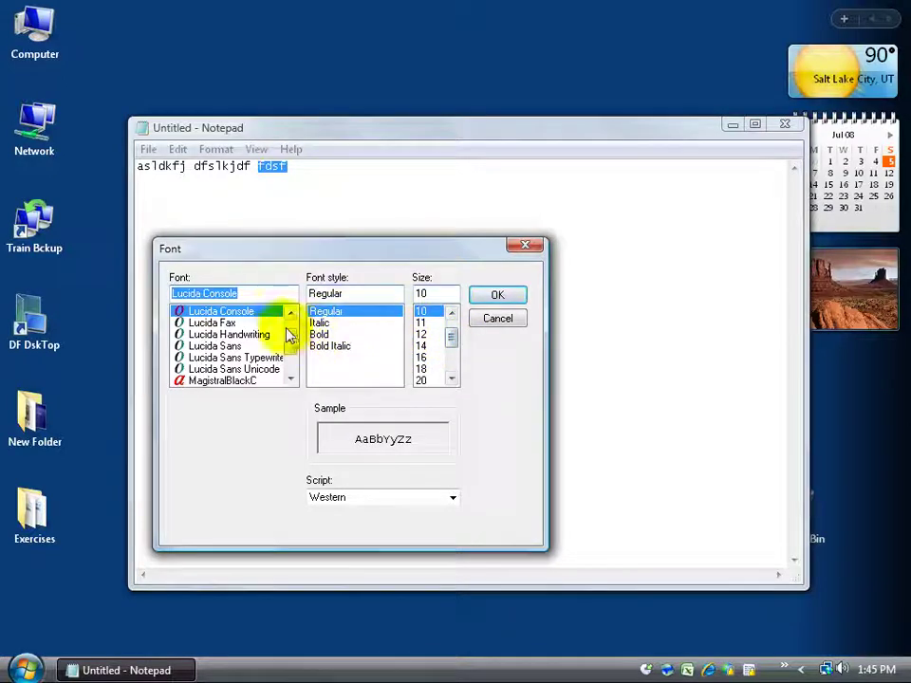
click(499, 320)
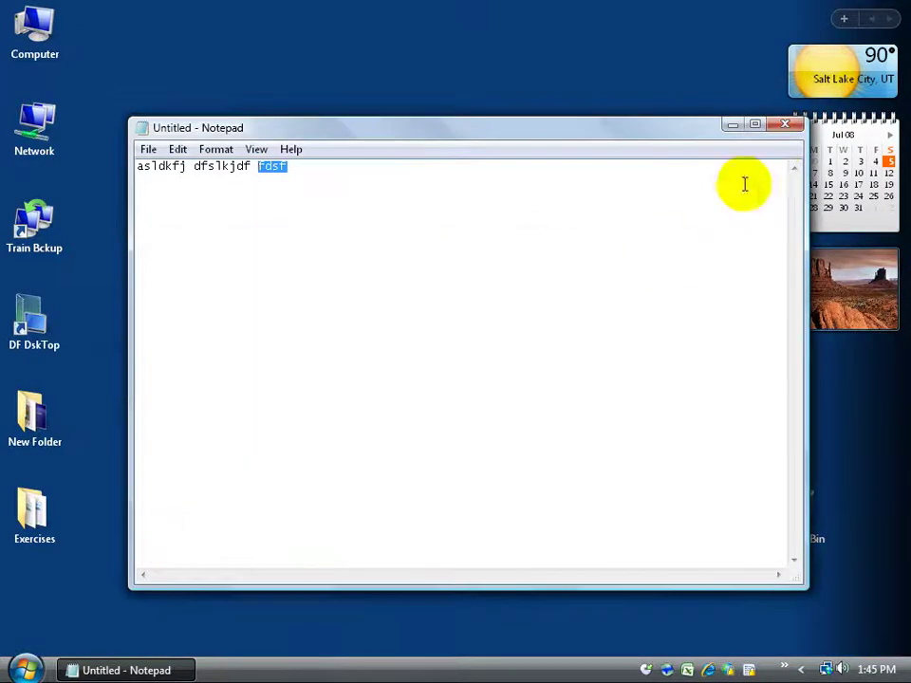
click(786, 125)
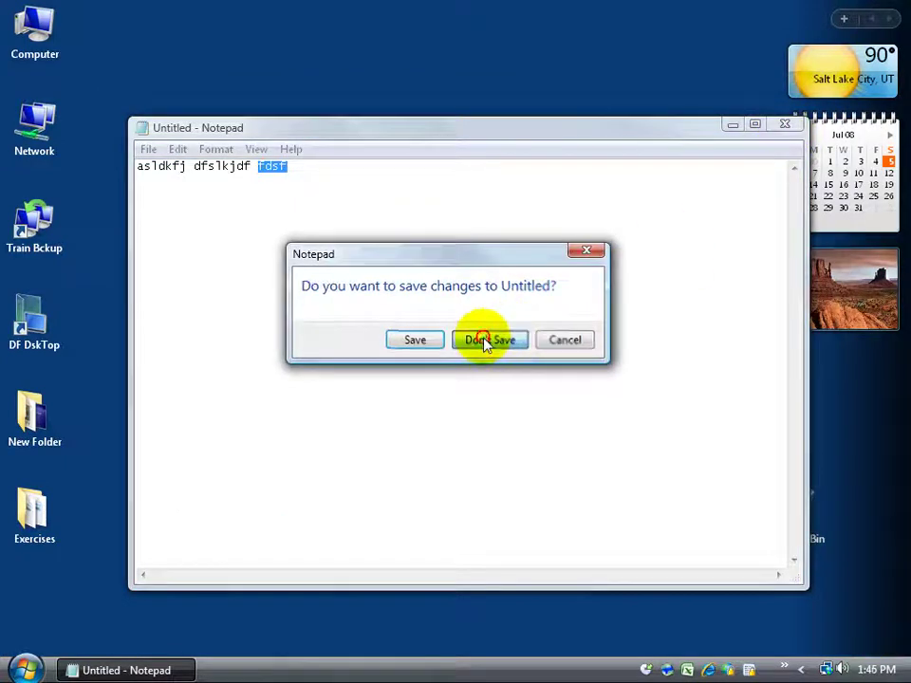
click(484, 340)
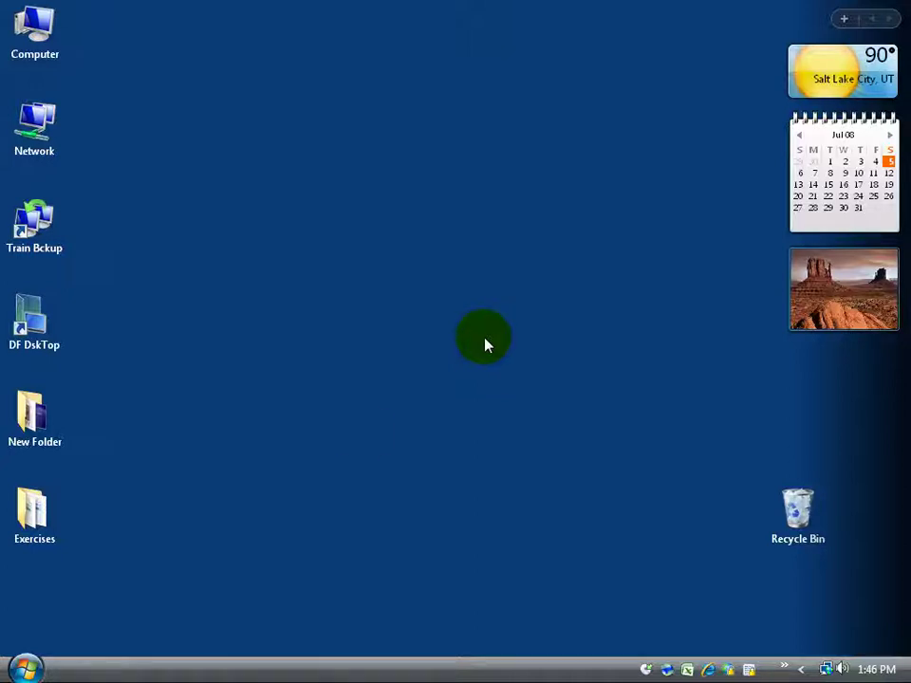
- Launch WordPad from the Start search and type 'aslkdfj salkdjfdf'
click(25, 668)
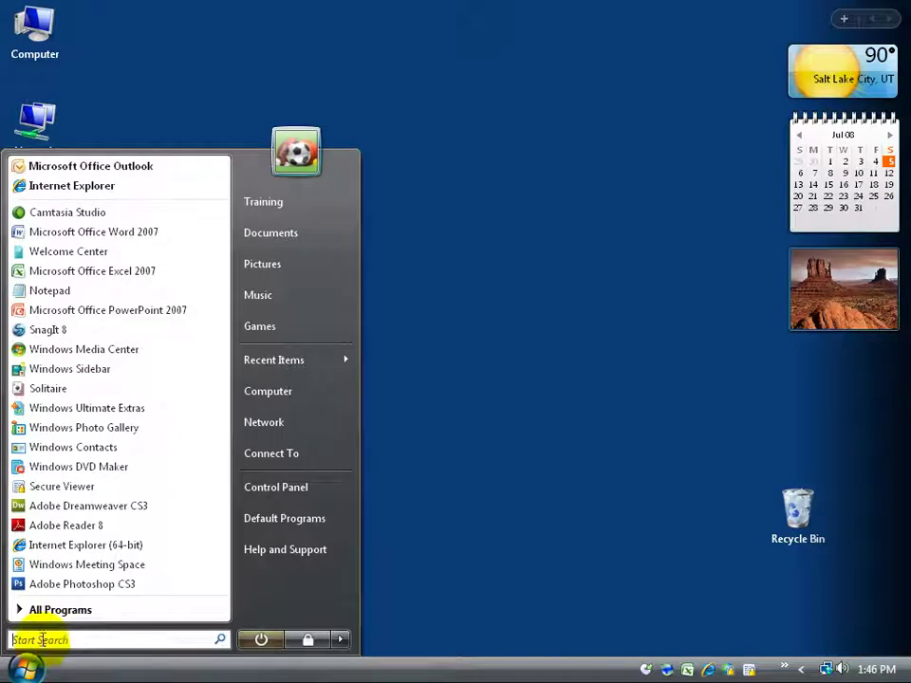
click(41, 639)
text(wordpad)
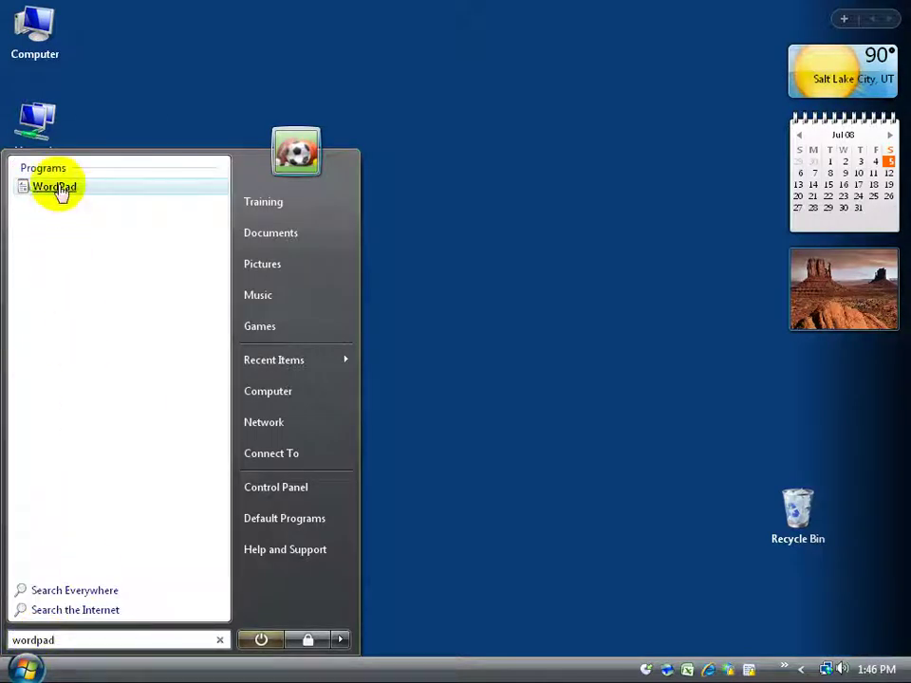
click(60, 188)
text(aslkdfj salkdjfdf)
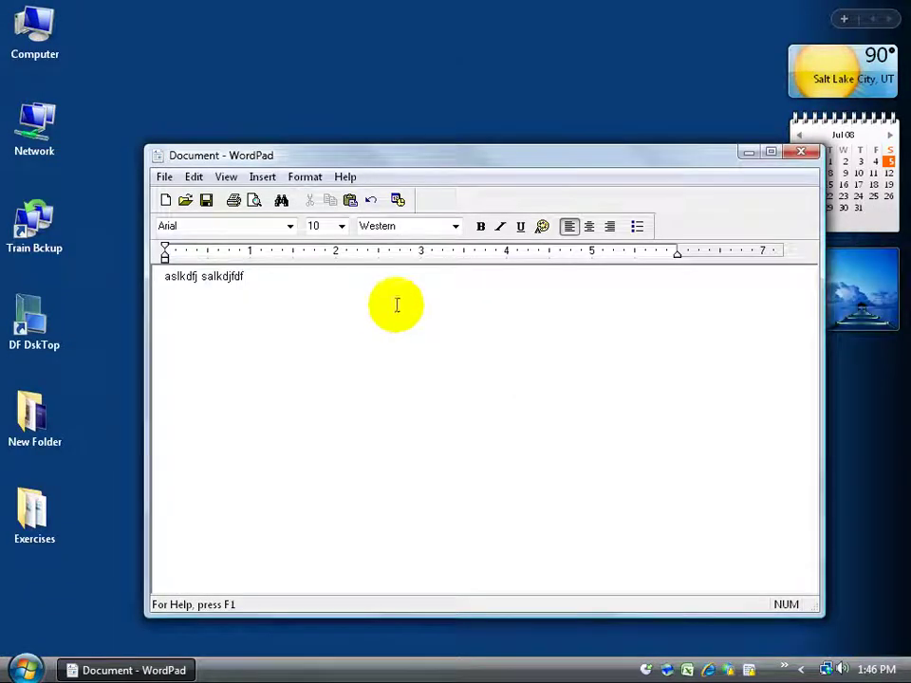
- Make 'salkdjfdf' bold and red, then close the document to get the save prompt
double_click(213, 275)
click(295, 277)
double_click(208, 275)
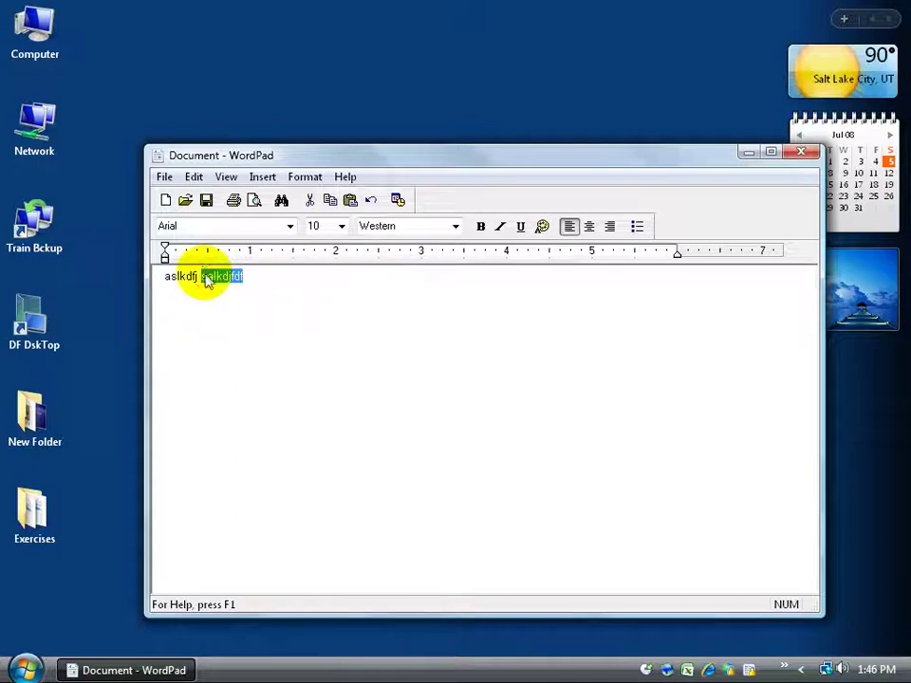
click(481, 227)
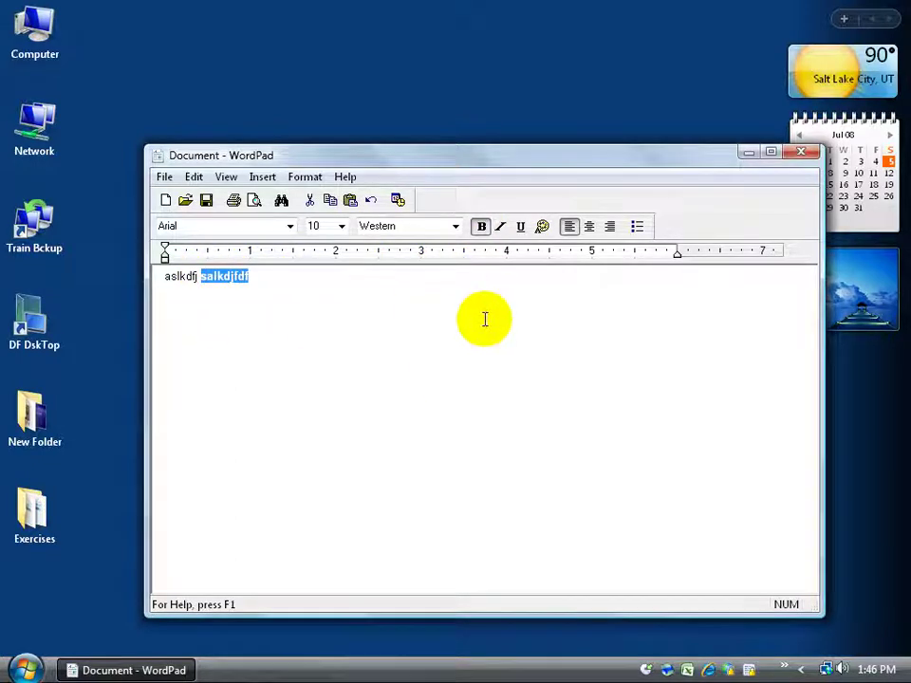
click(544, 228)
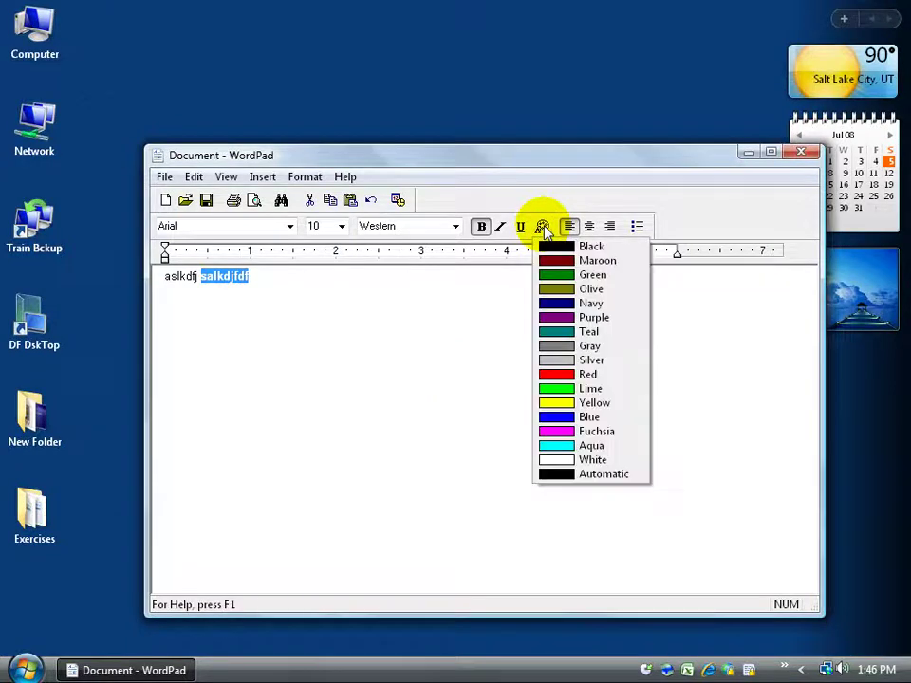
click(556, 373)
click(336, 336)
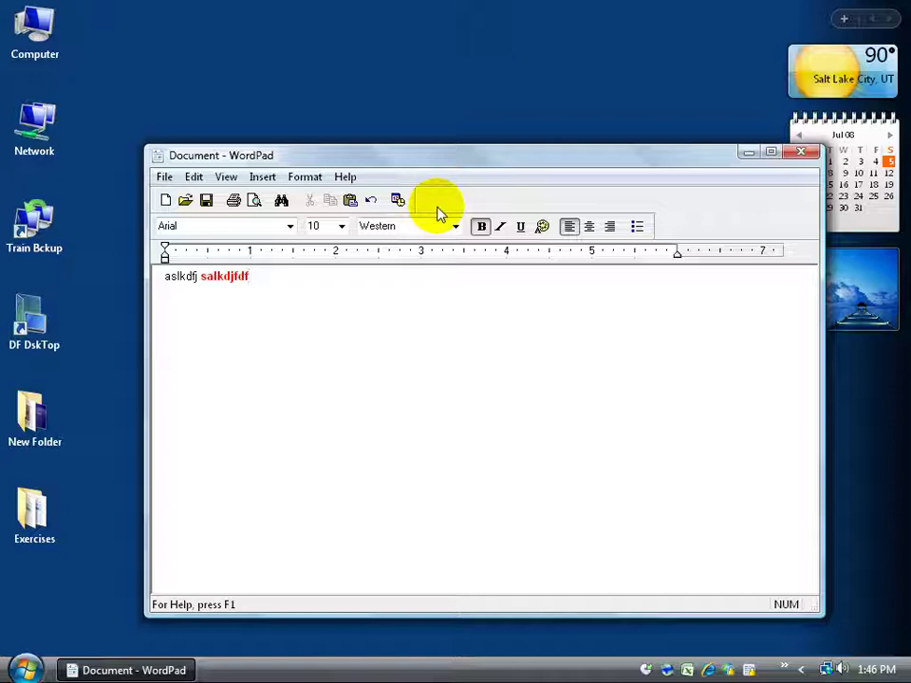
click(802, 152)
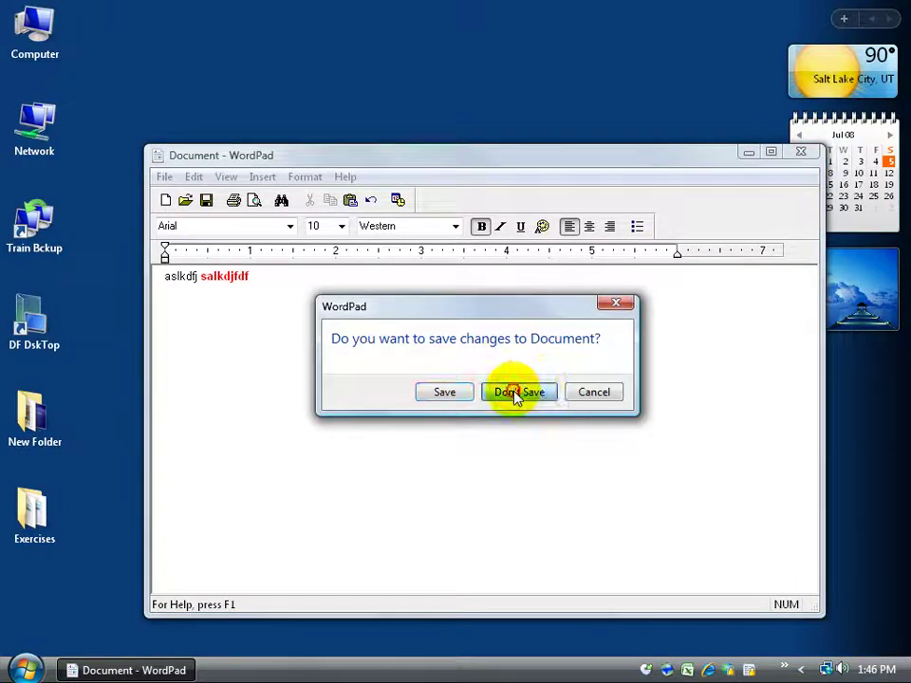
- Discard the WordPad document, launch Word 2007 maximized, and type 'asldf askdfj'
click(514, 392)
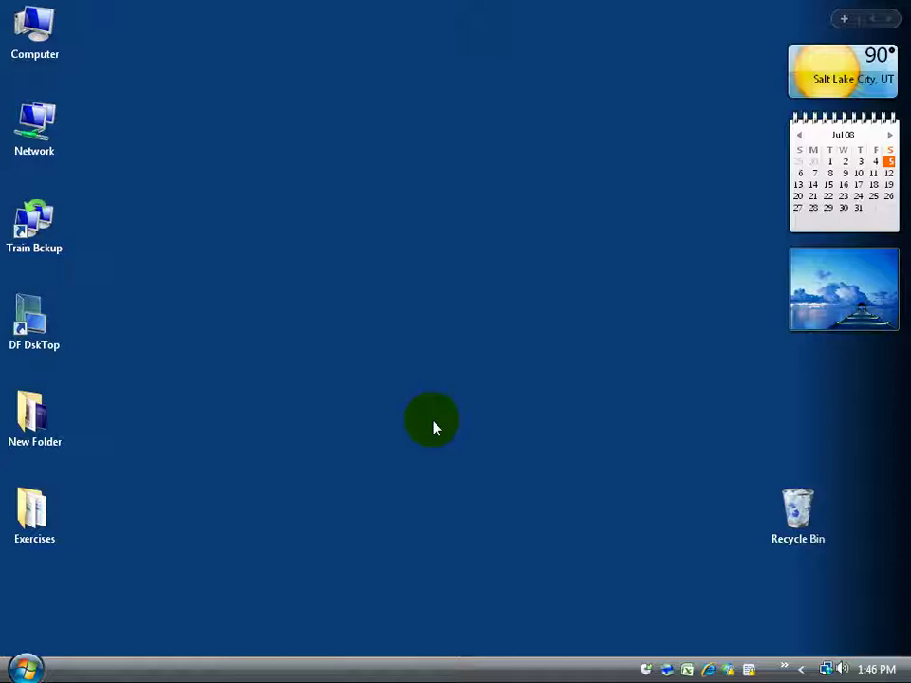
click(784, 671)
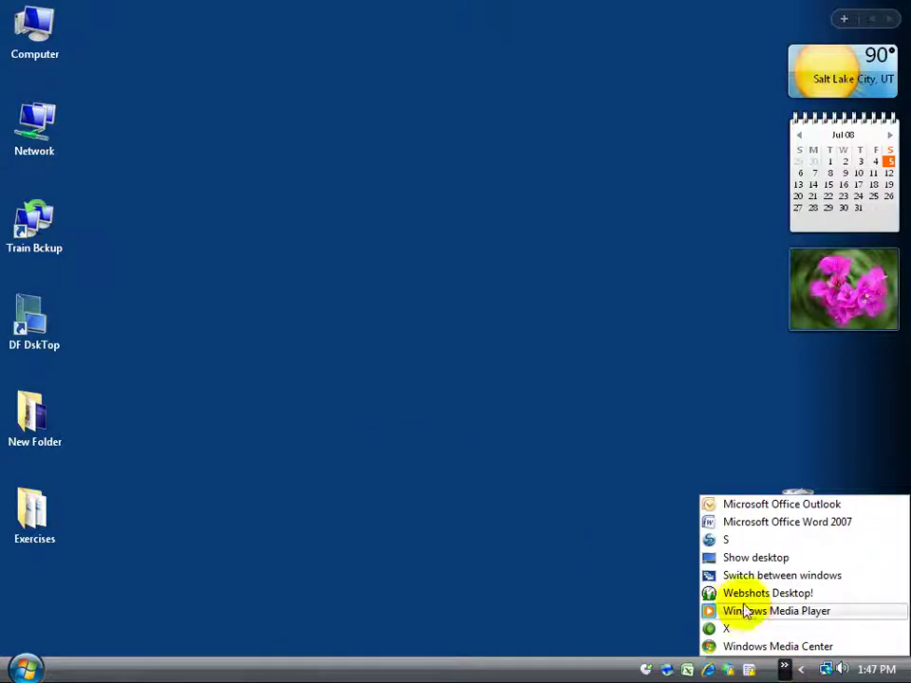
click(769, 526)
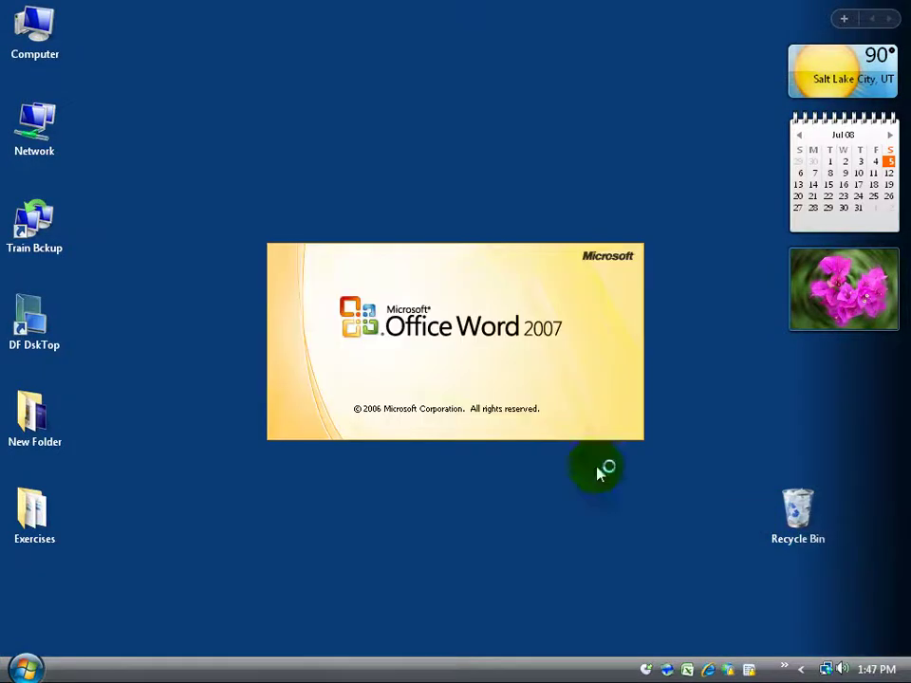
click(540, 45)
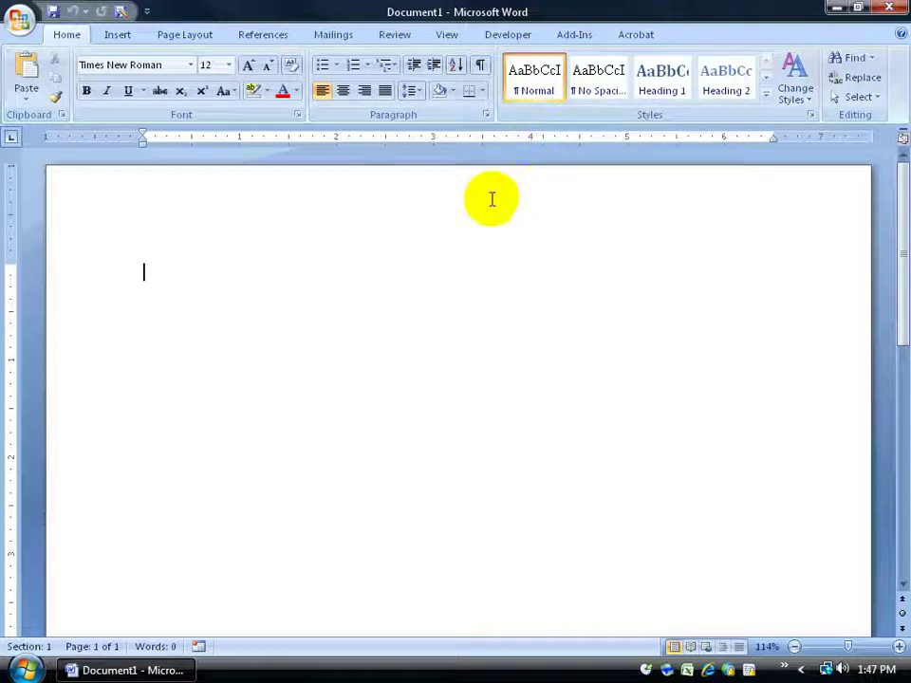
text(asldf askdfj)
- Make the line bold in Red, Accent 2, Lighter 40%, then close Word without saving
drag(250, 243, 146, 270)
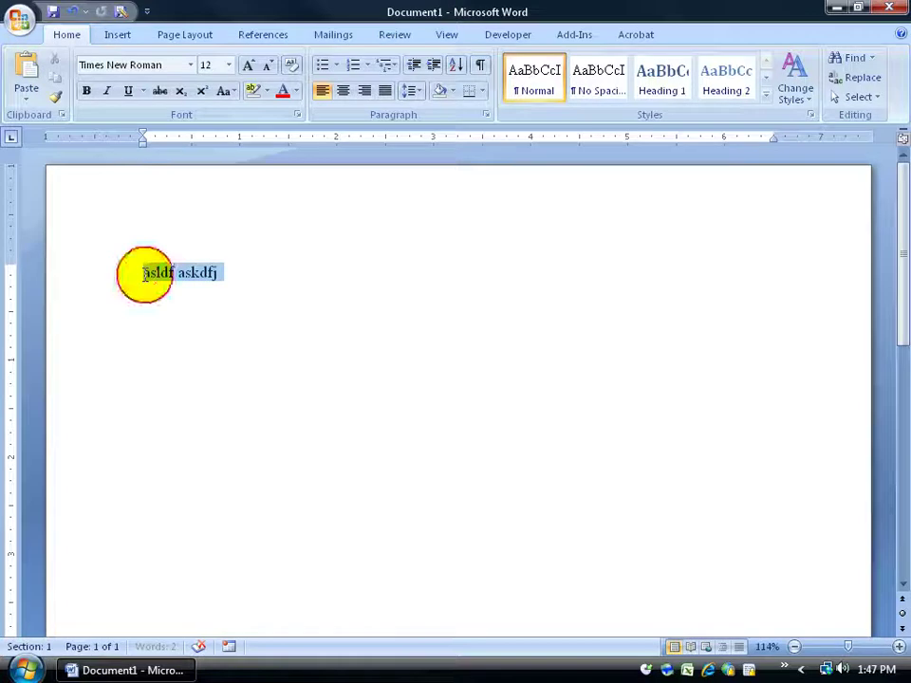
click(85, 91)
click(296, 91)
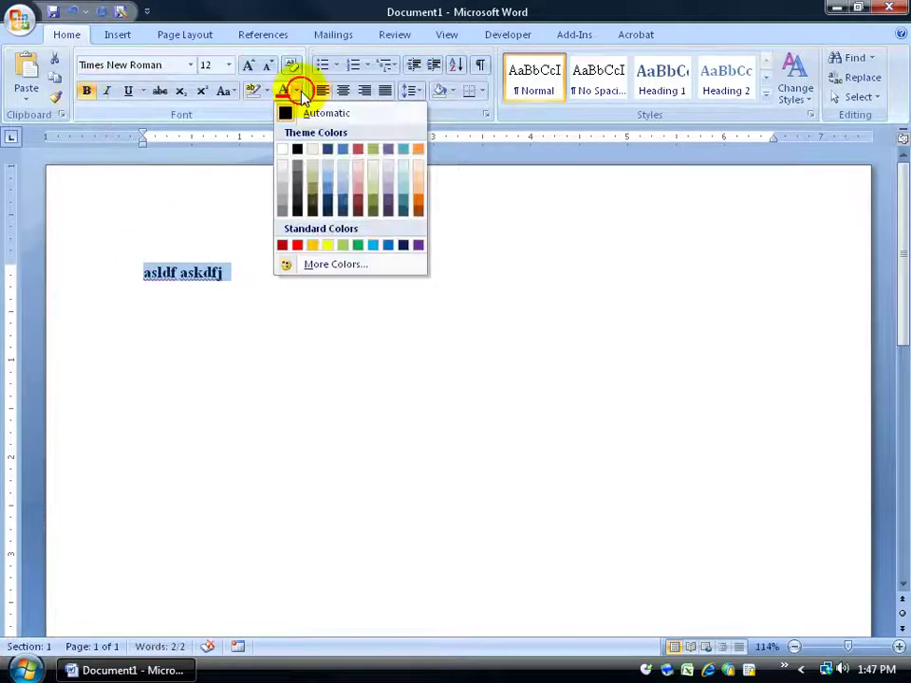
click(361, 193)
click(284, 287)
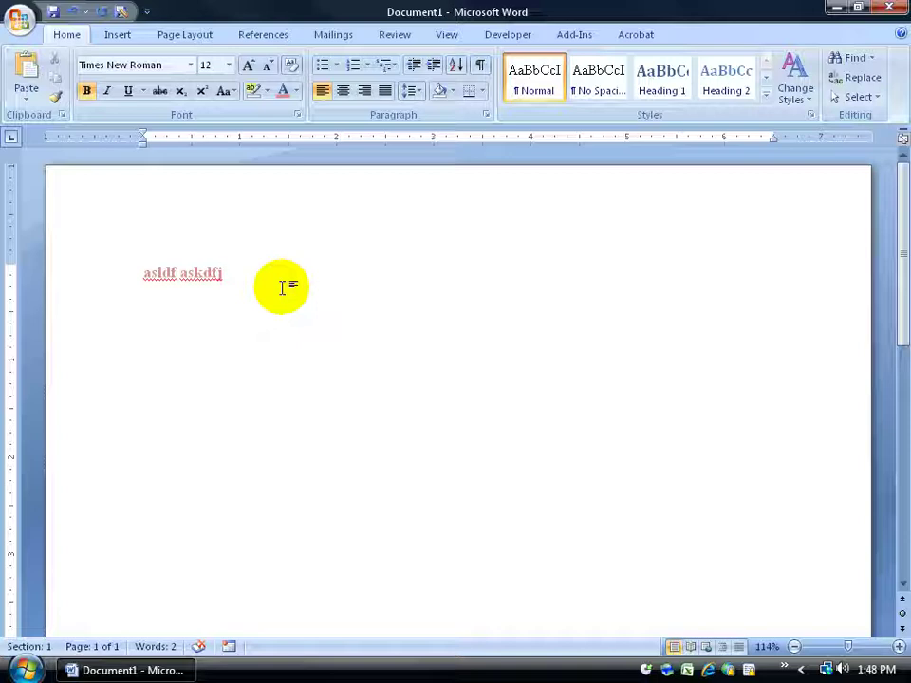
click(889, 8)
click(463, 378)
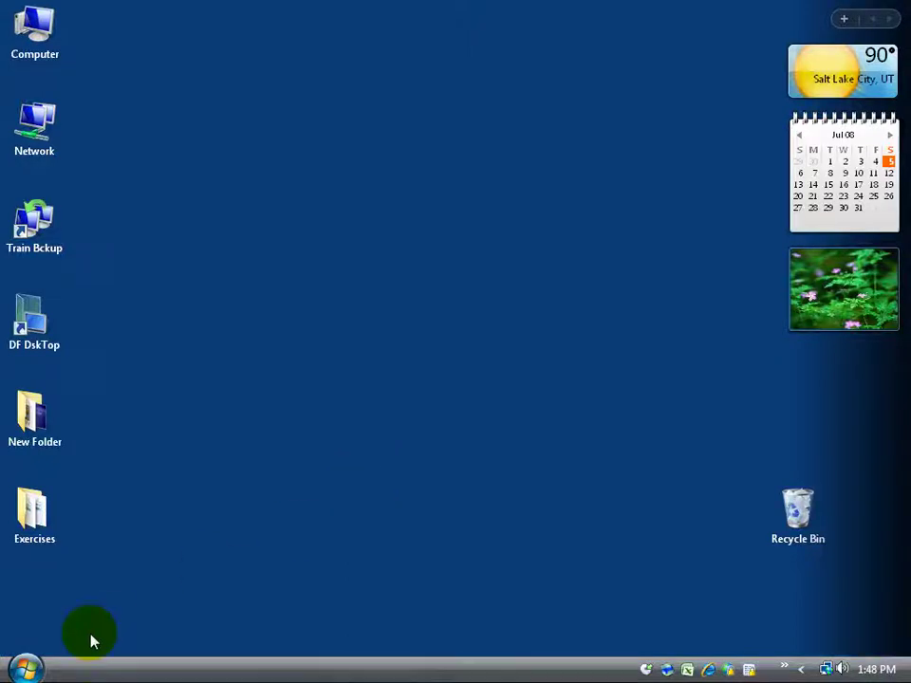
- Relaunch WordPad via the Start search for 'wordpad' and maximize its blank document
click(26, 668)
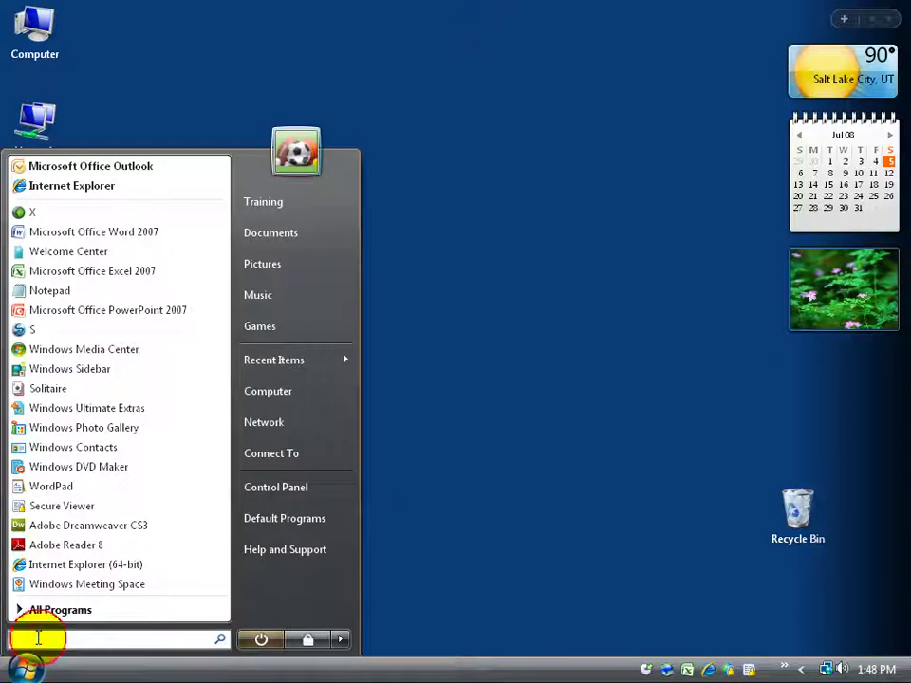
text(word)
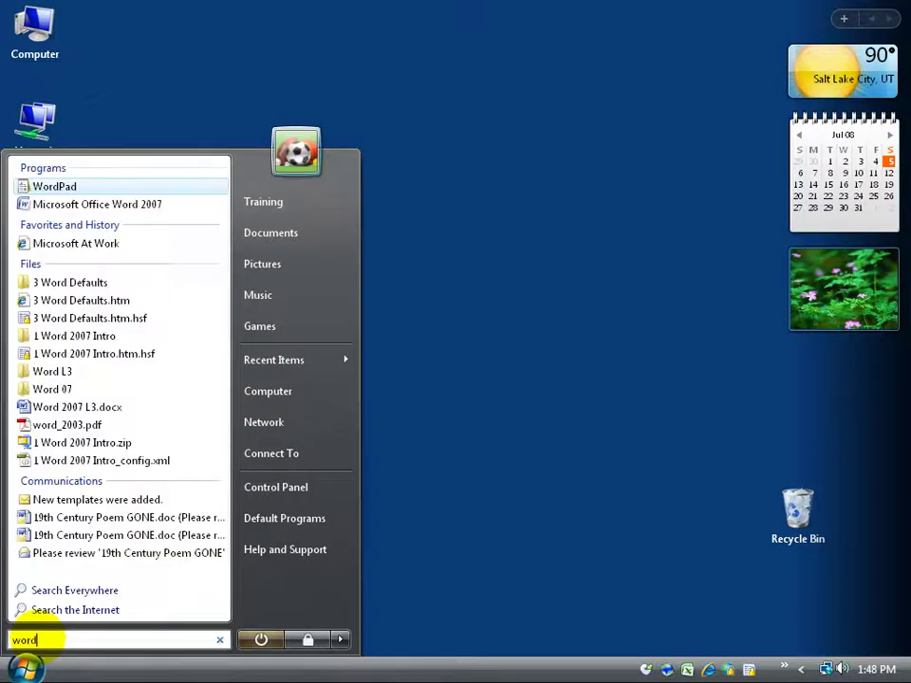
text(pad)
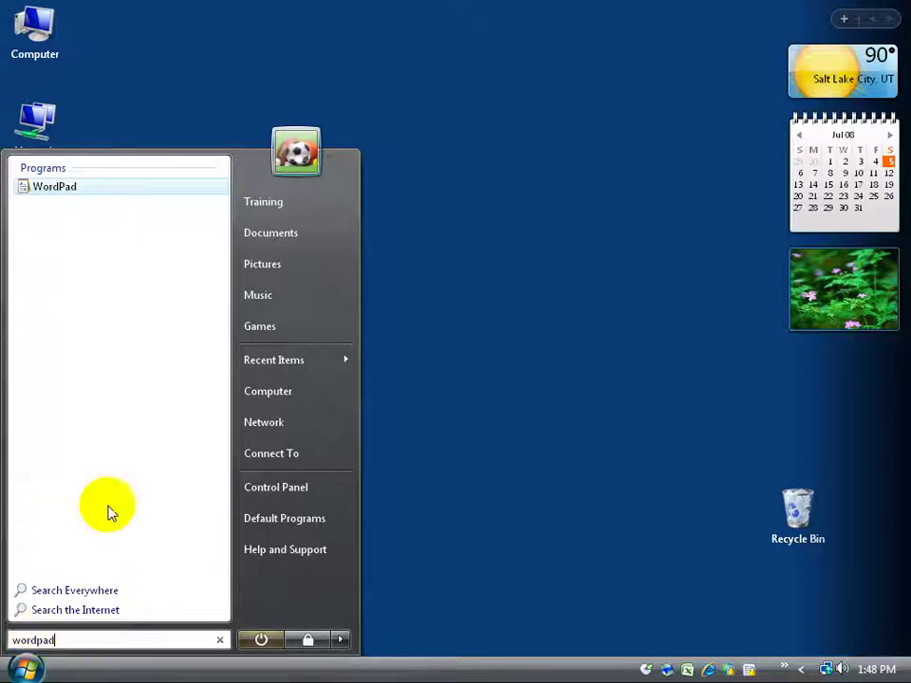
key(Return)
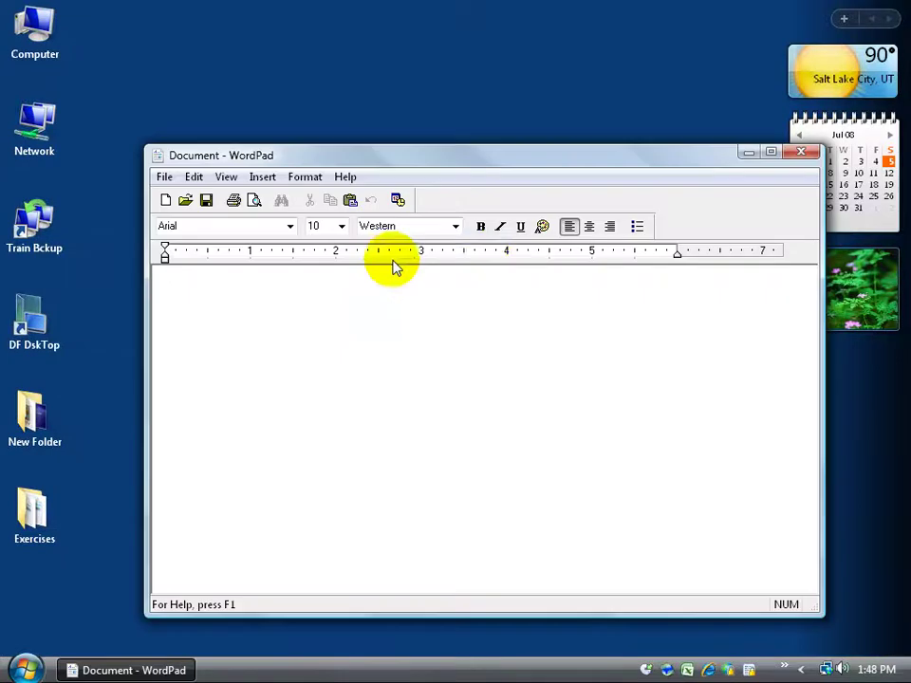
click(770, 153)
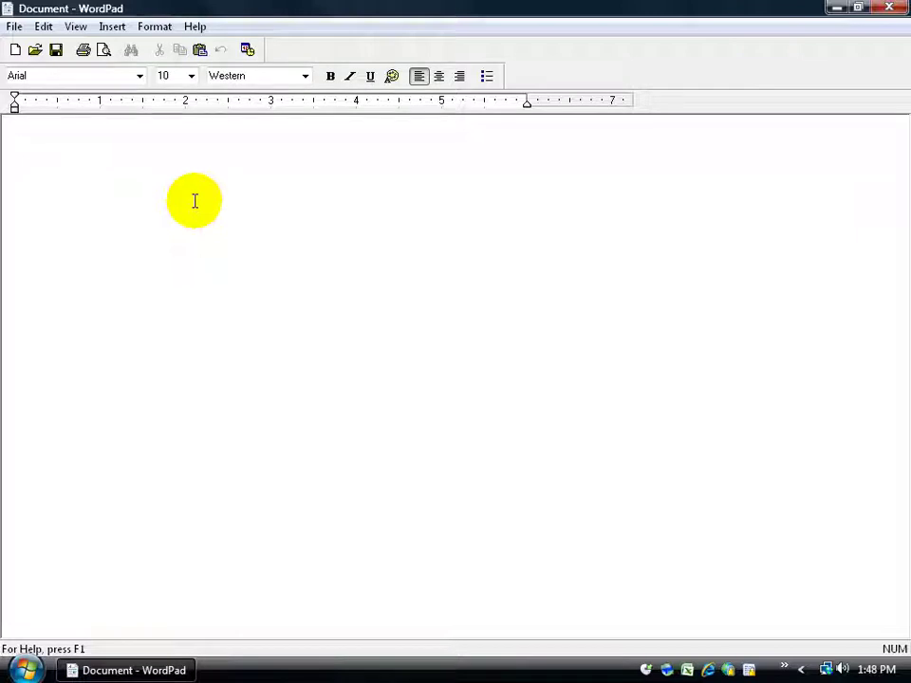
- Type the recipient's name, street address and city/ZIP lines, then the 'Dear' greeting
text(Harry Plopper)
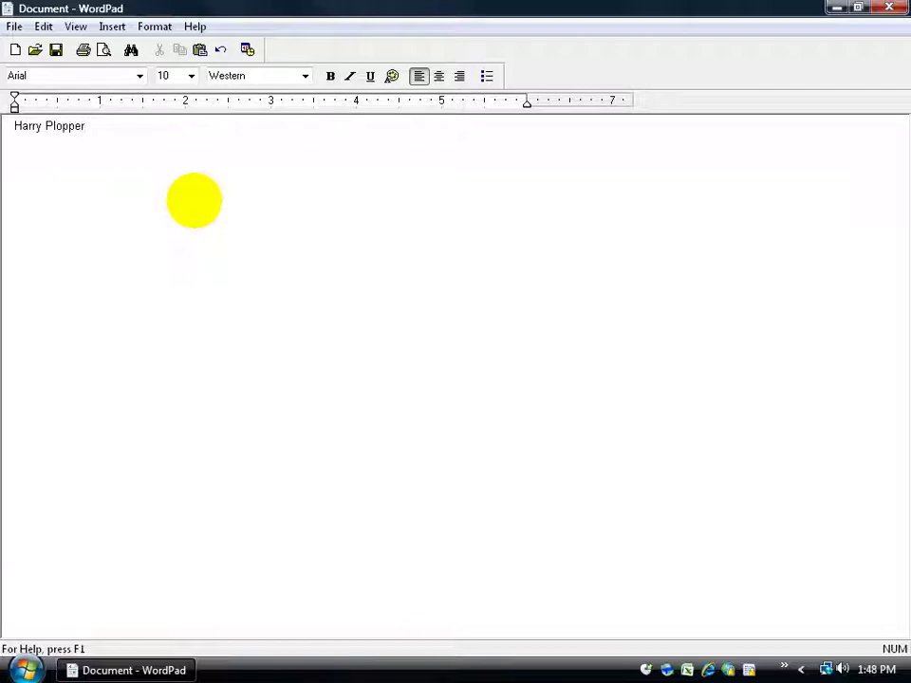
key(Return)
text(1234 Magic Street)
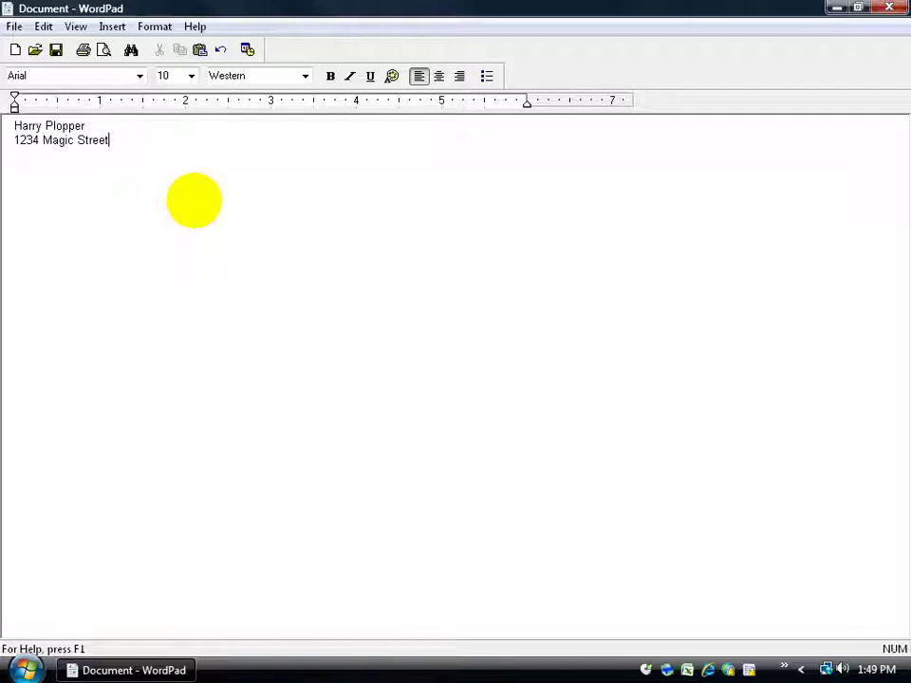
key(Return)
text(Holladay, UT 84117)
key(Return)
key(Return)
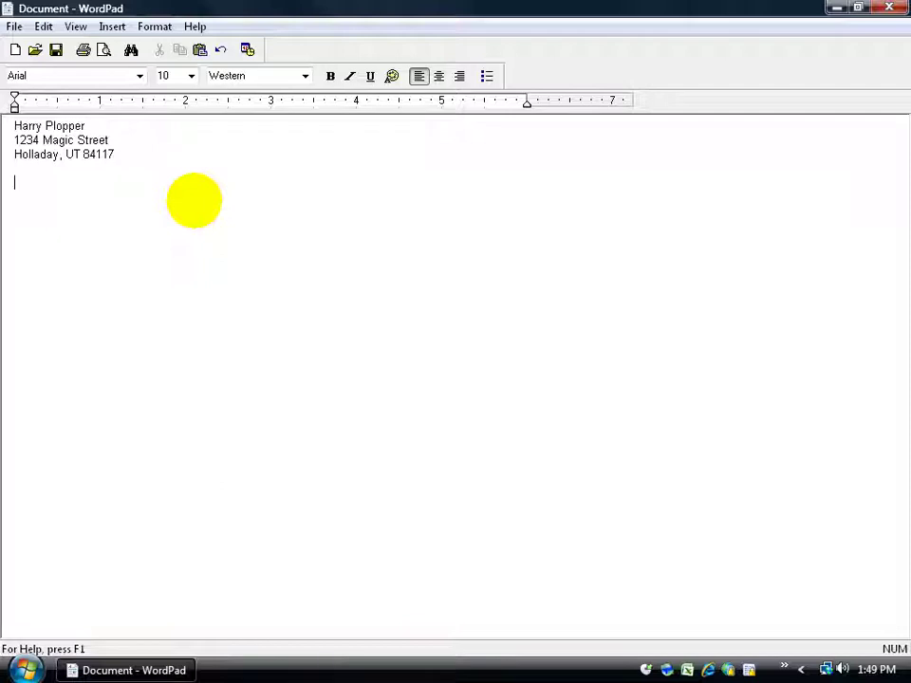
text(Dear Harry,)
key(Return)
key(Return)
- Add the sentence about replacing the broken magic wand, 'Sincerely,' and the sender's name
text(Here's the magic wand)
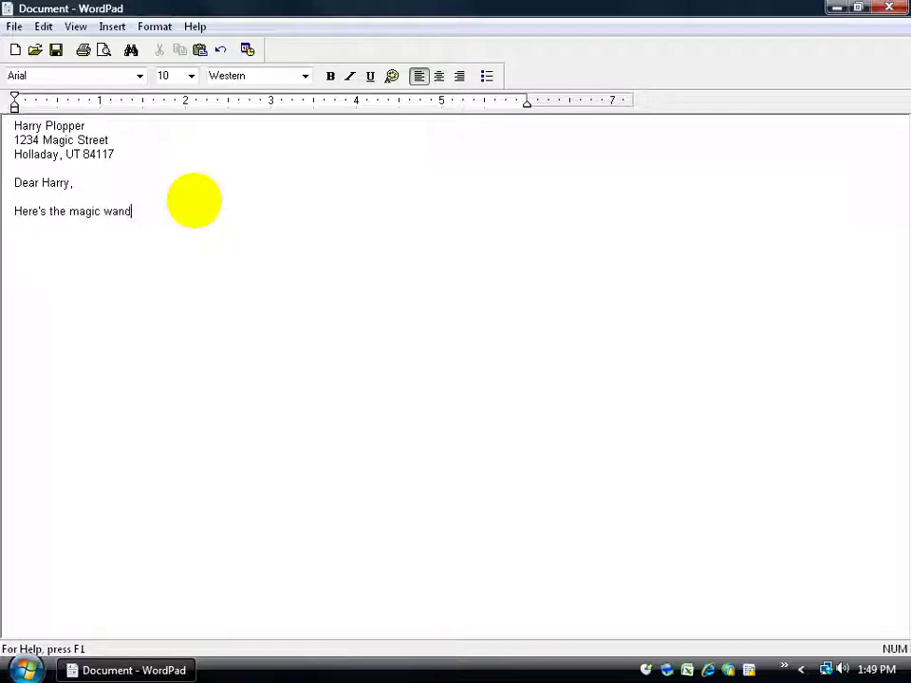
text(to replace your b)
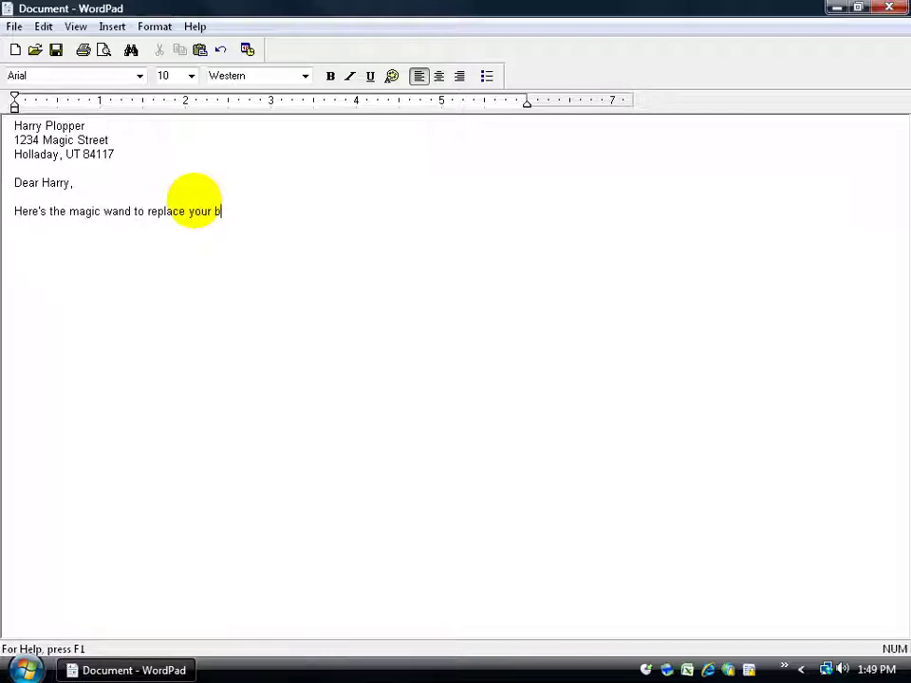
text(roken one. kdf)
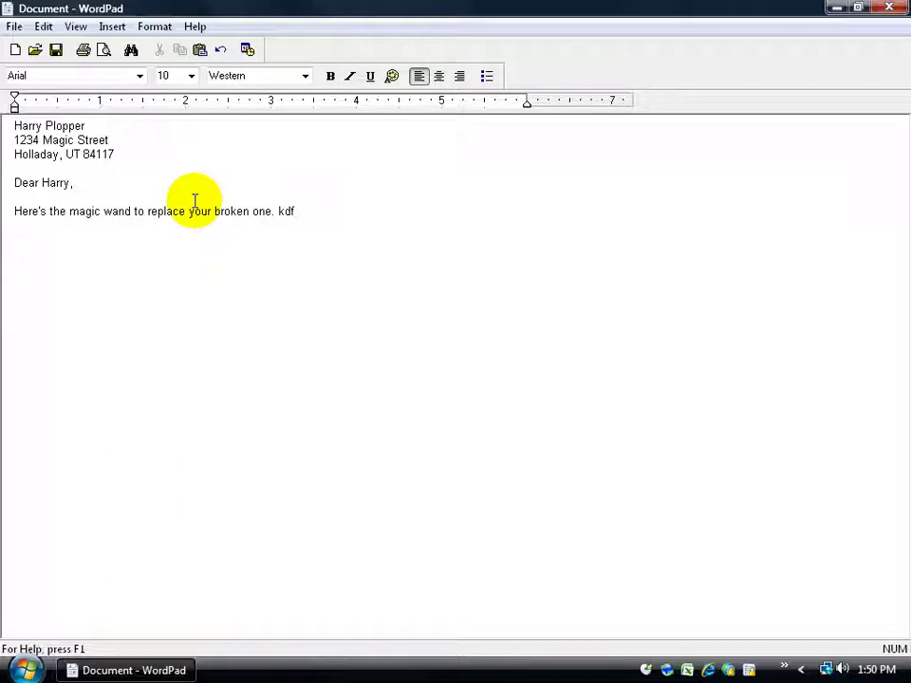
key(BackSpace)
key(BackSpace)
key(BackSpace)
key(BackSpace)
key(BackSpace)
key(Return)
key(Return)
text(Sincerely,)
key(Return)
key(Return)
text(Kirt Kershaw)
key(Return)
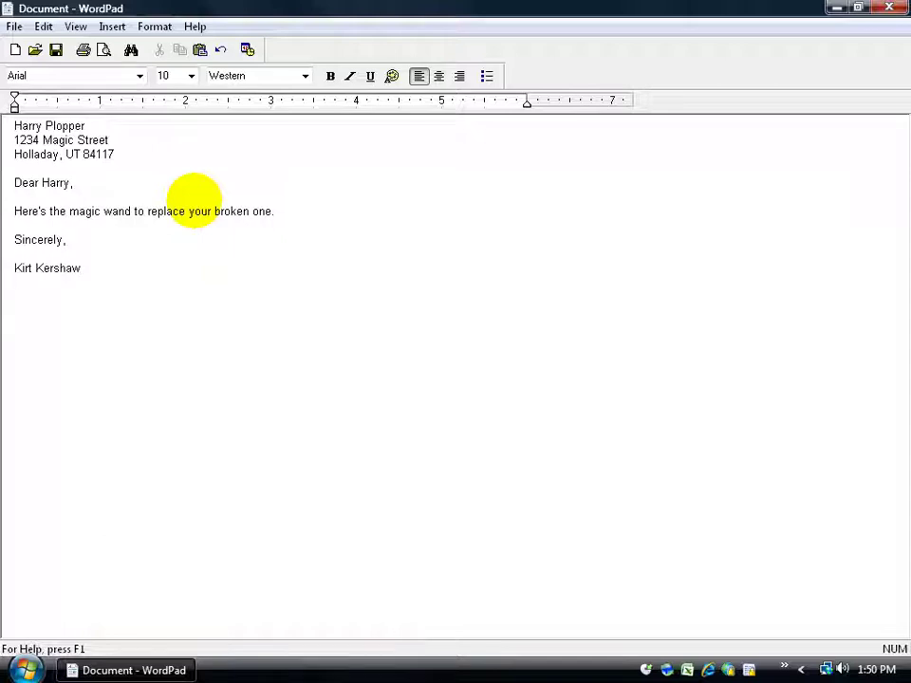
- Type 'Magic Artifacts R Us' on the line below the sender's name
text(Magic Artifacts R Us)
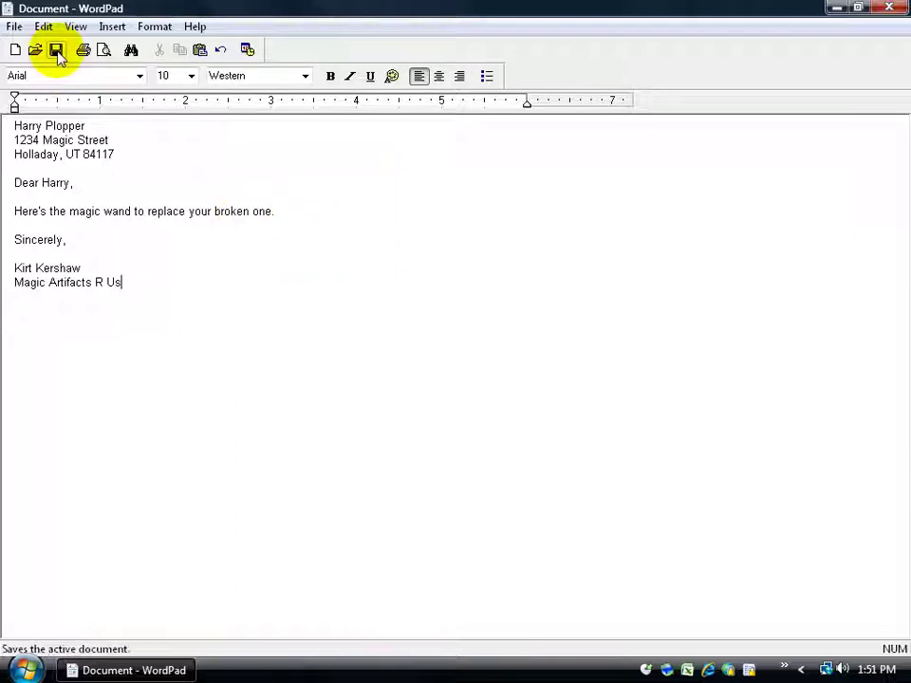
- Open the Save As dialog for the letter from the File menu
click(13, 25)
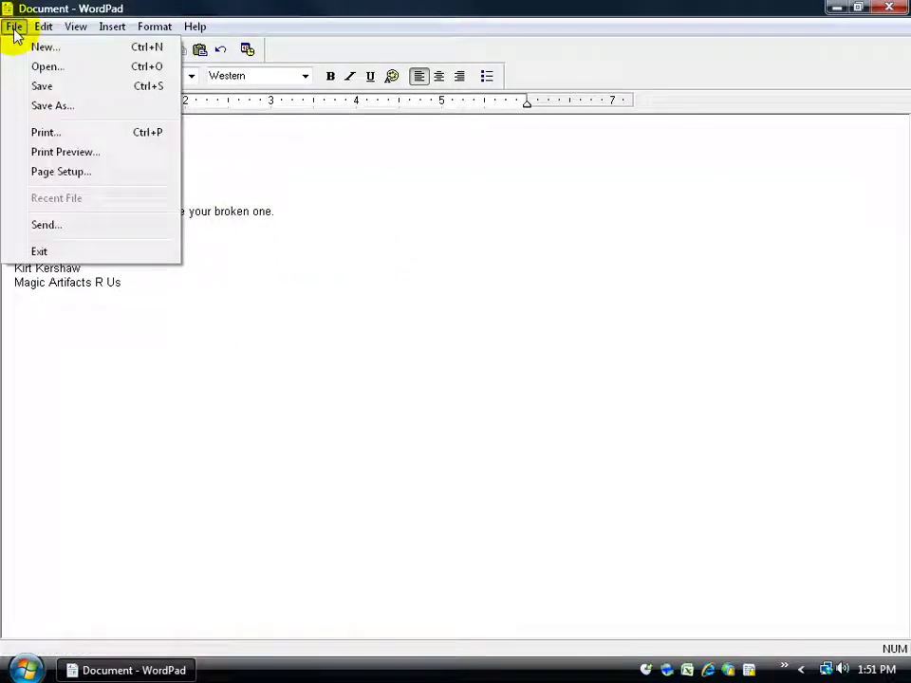
click(41, 86)
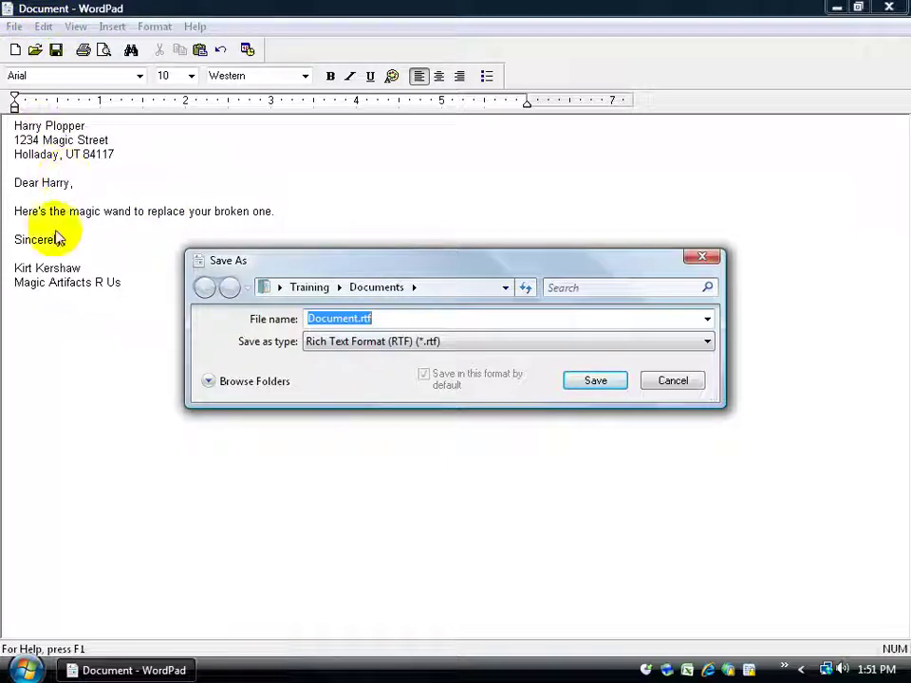
- Expand the folder browser and set the save location to the Desktop
click(209, 383)
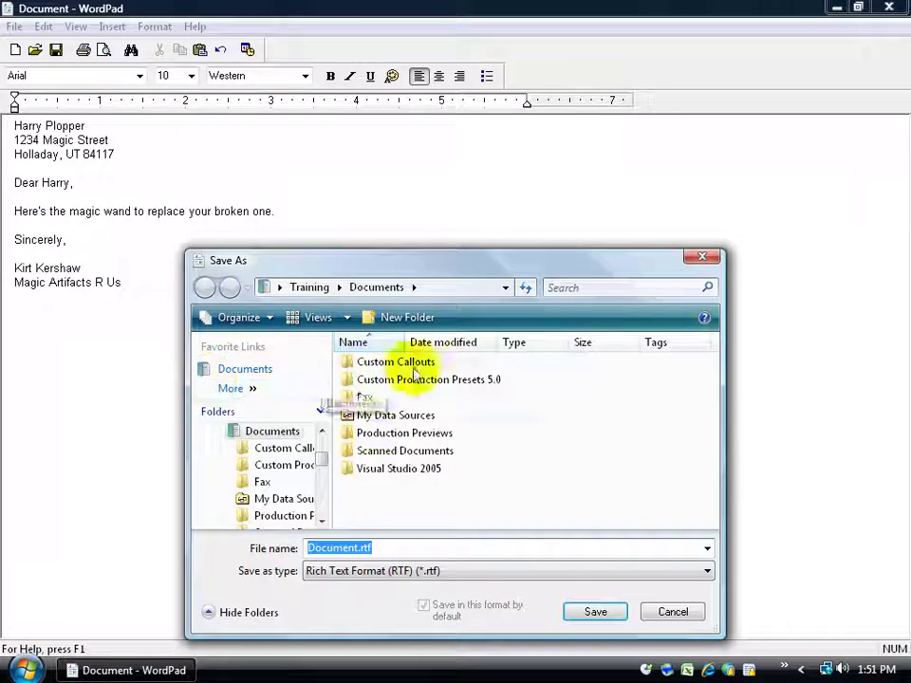
drag(432, 261, 429, 124)
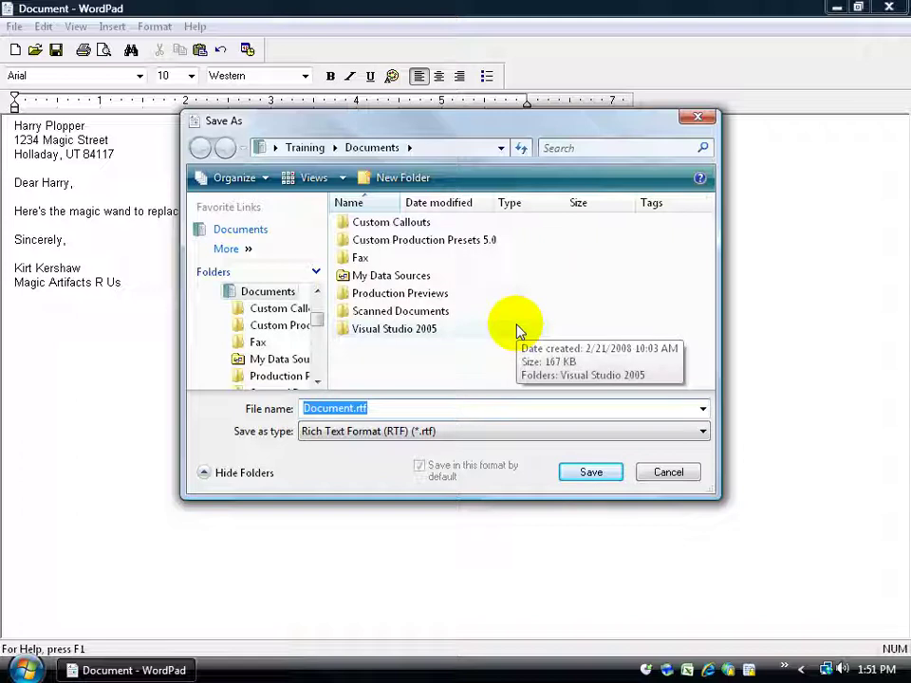
drag(322, 322, 318, 301)
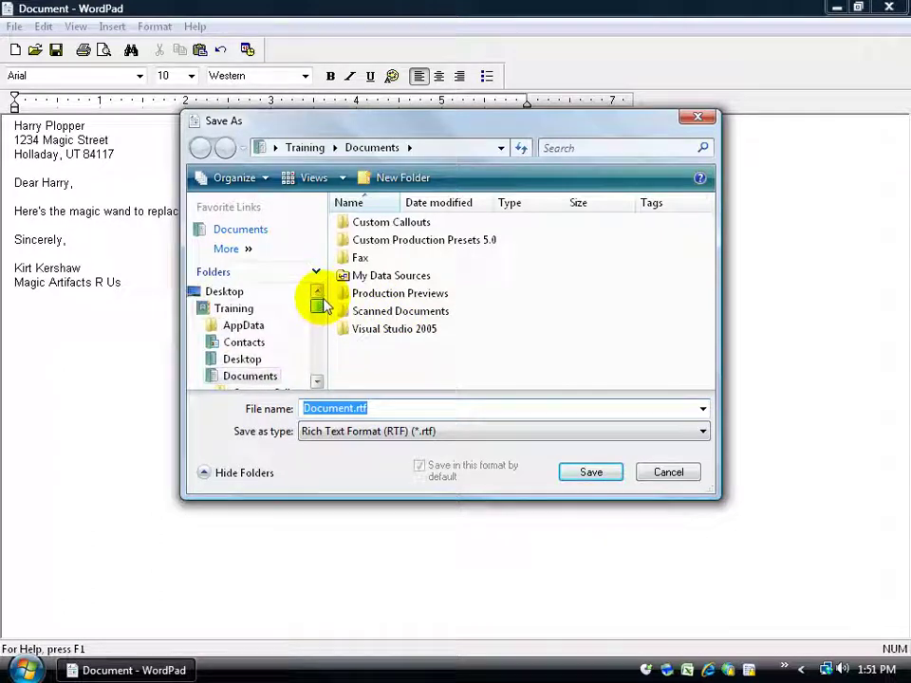
click(248, 251)
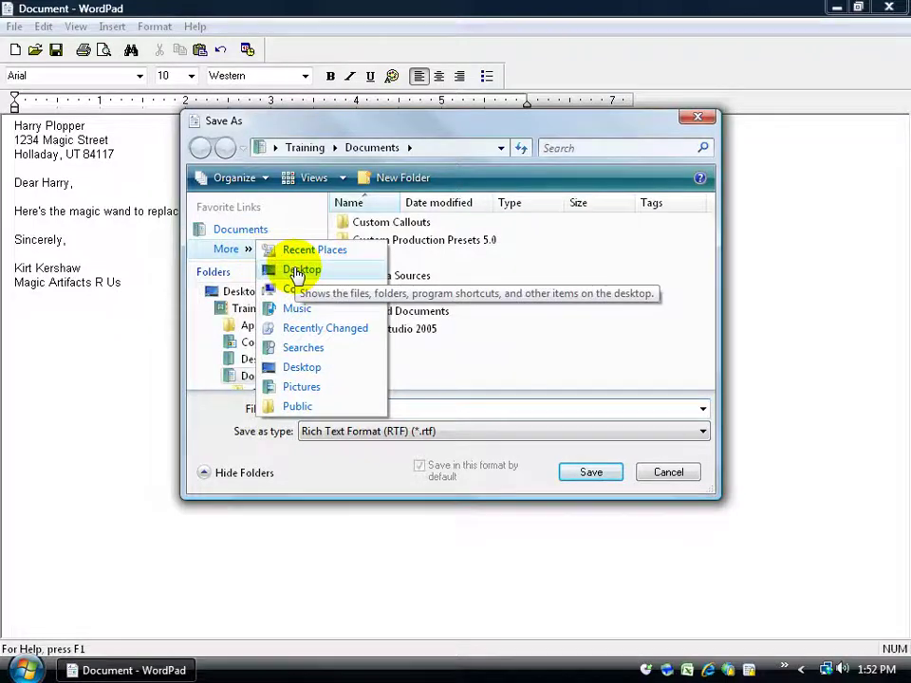
click(299, 270)
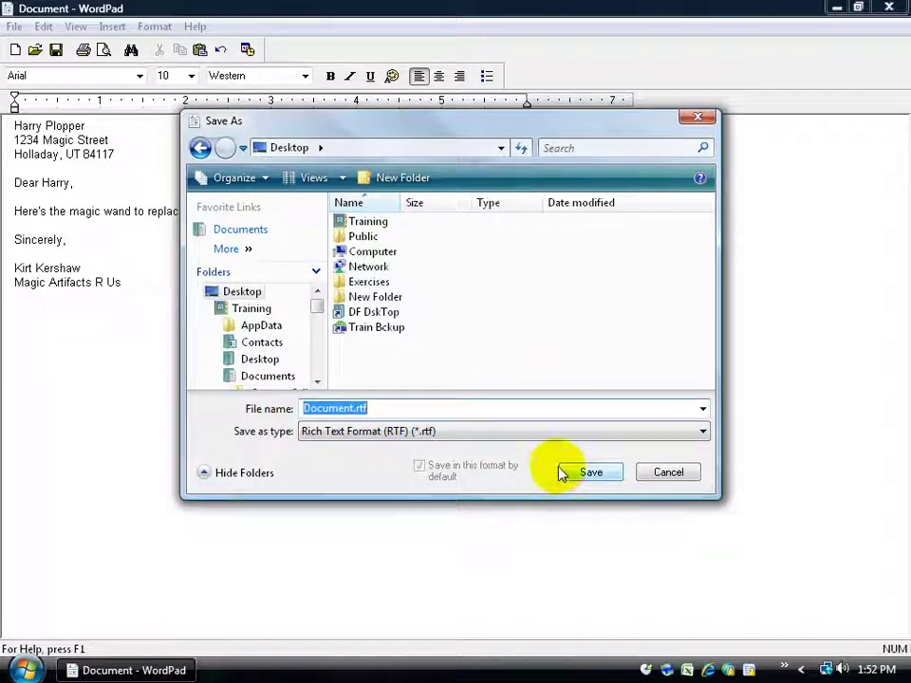
double_click(370, 282)
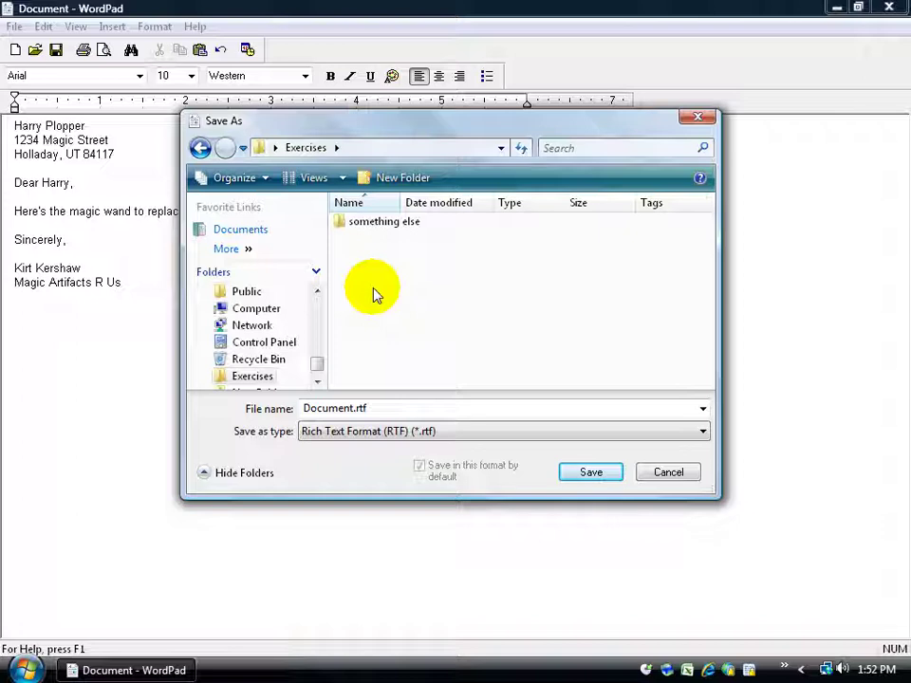
click(248, 255)
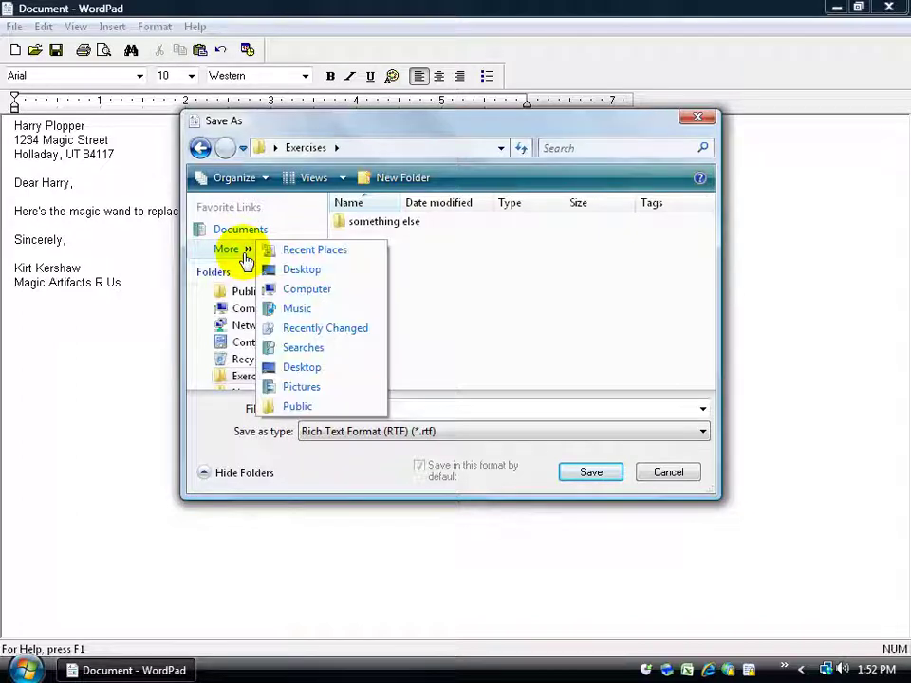
click(274, 149)
click(274, 148)
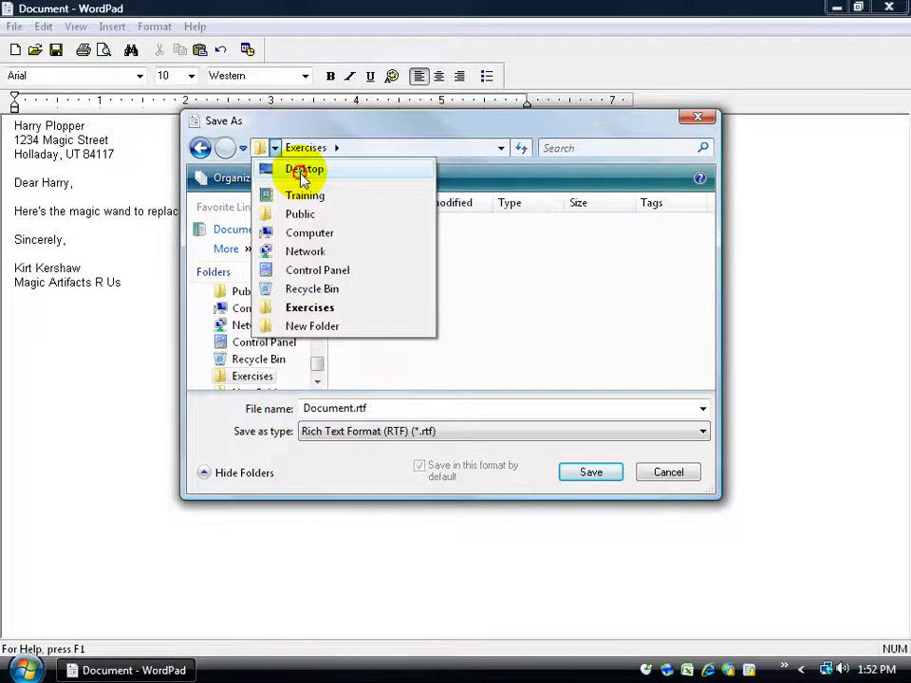
click(302, 173)
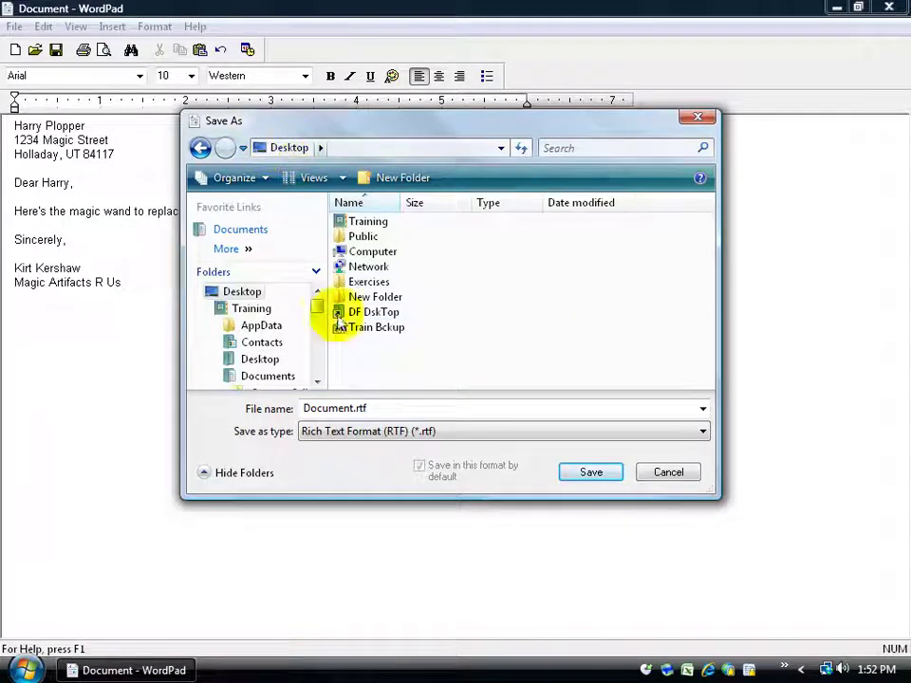
- Name the file 'Harry letter' in Rich Text Format and save it
double_click(382, 408)
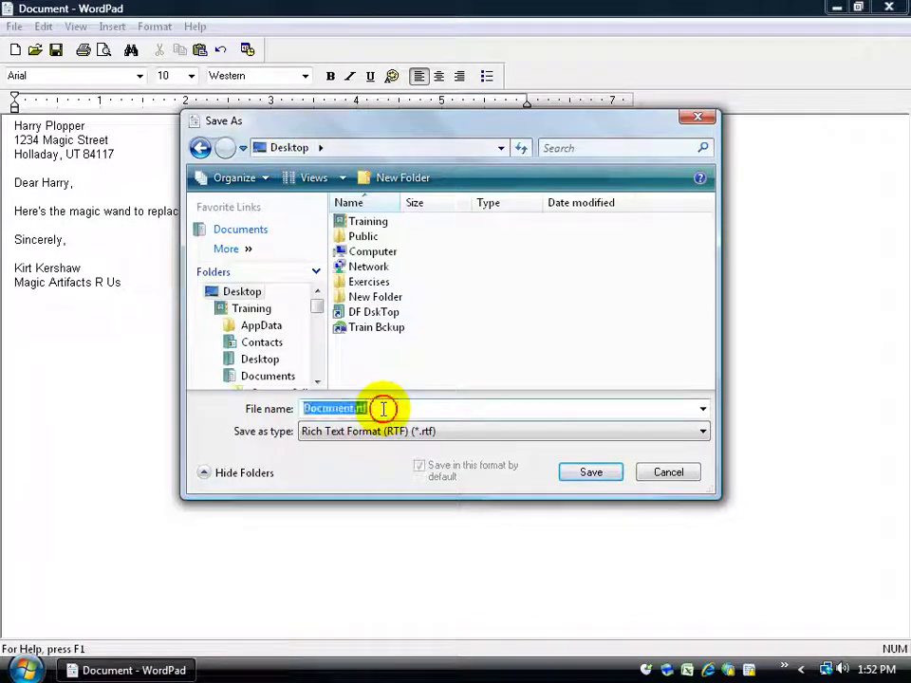
text(Harr)
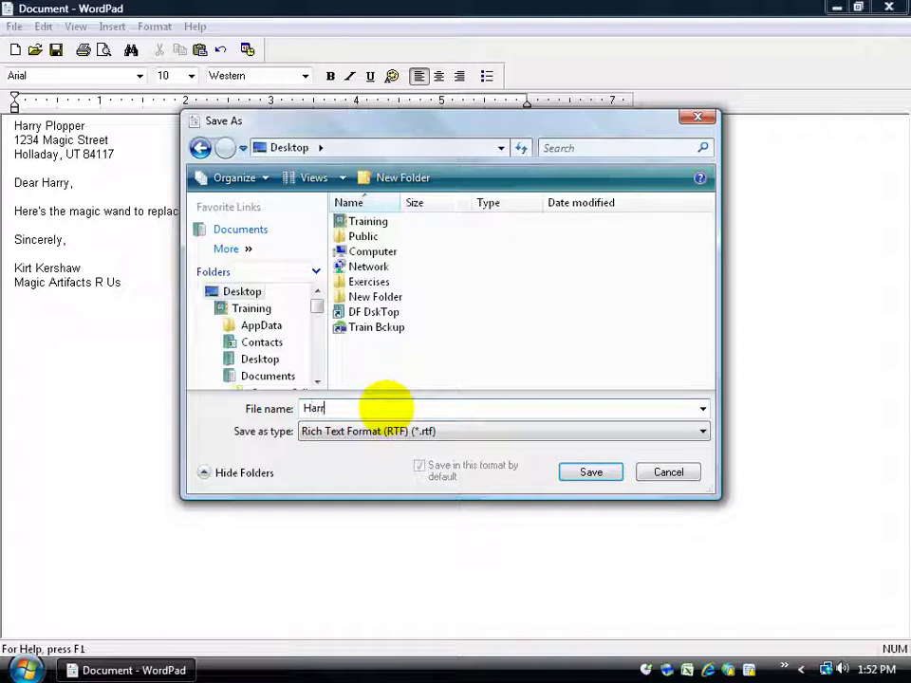
text(y letter)
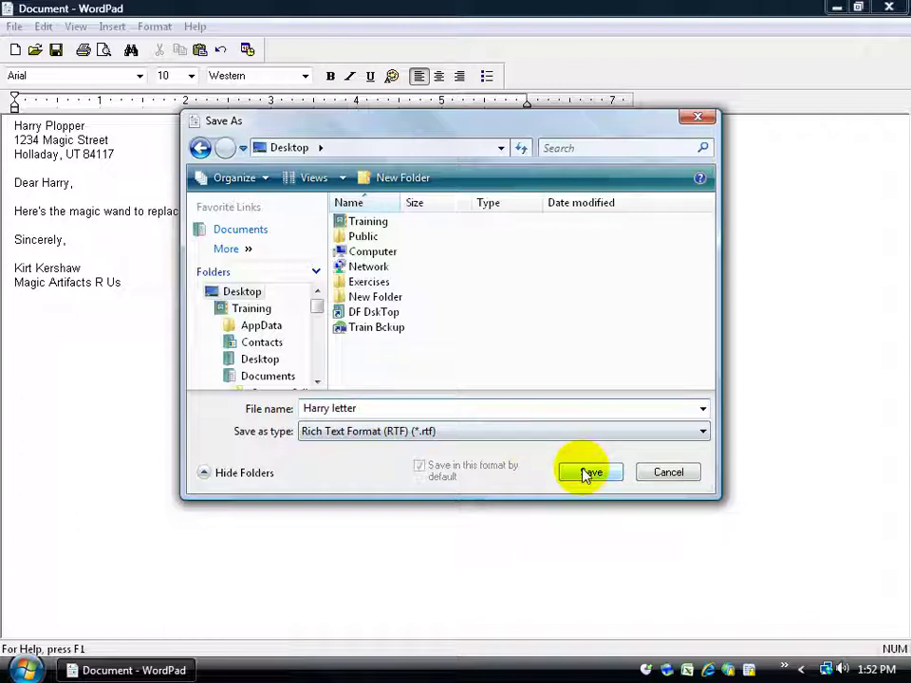
click(408, 433)
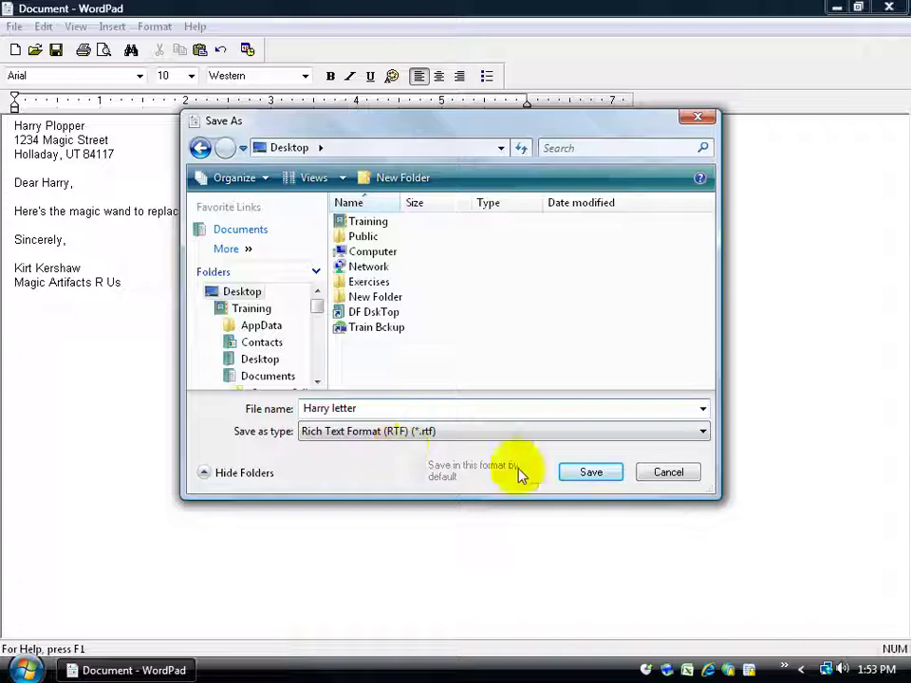
click(588, 474)
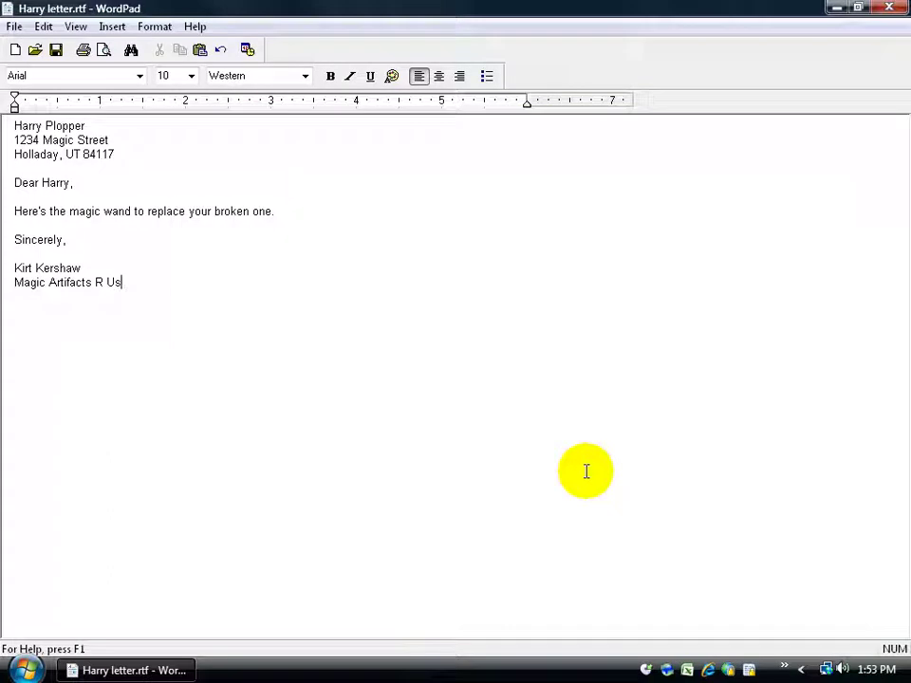
click(290, 210)
text(adf)
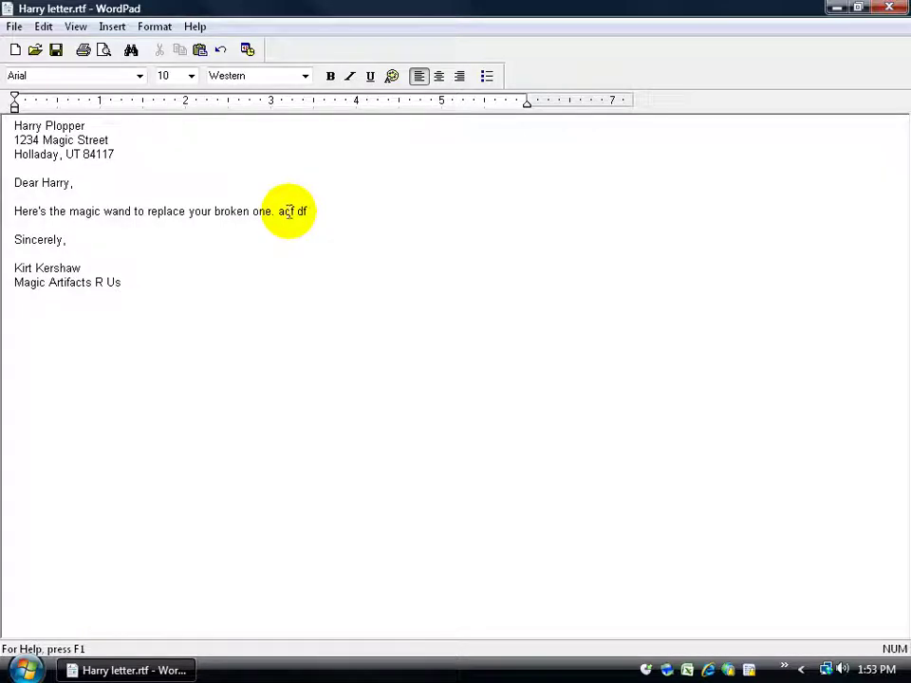
text( df)
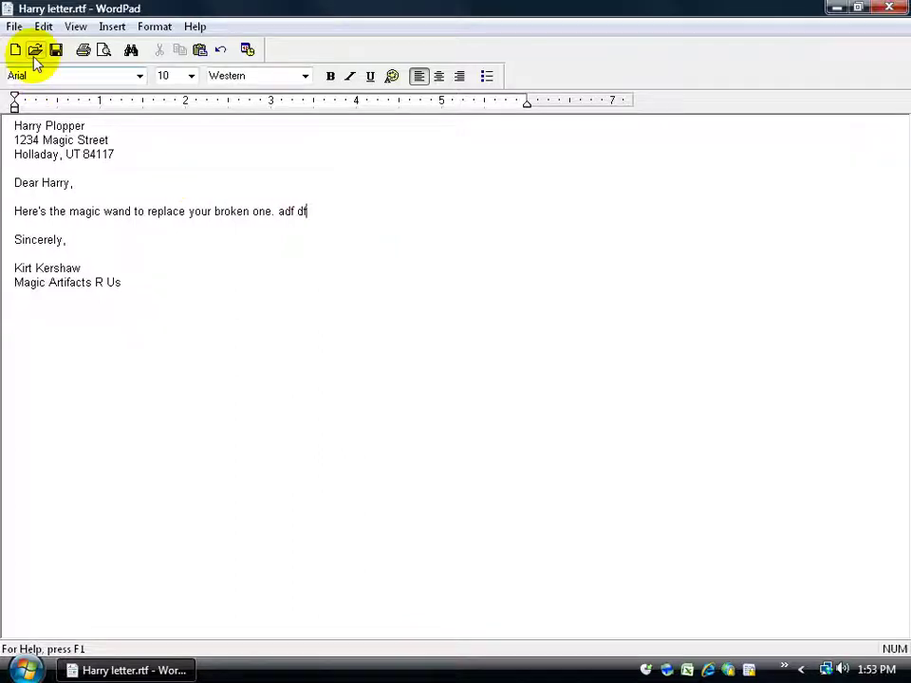
click(14, 28)
click(45, 106)
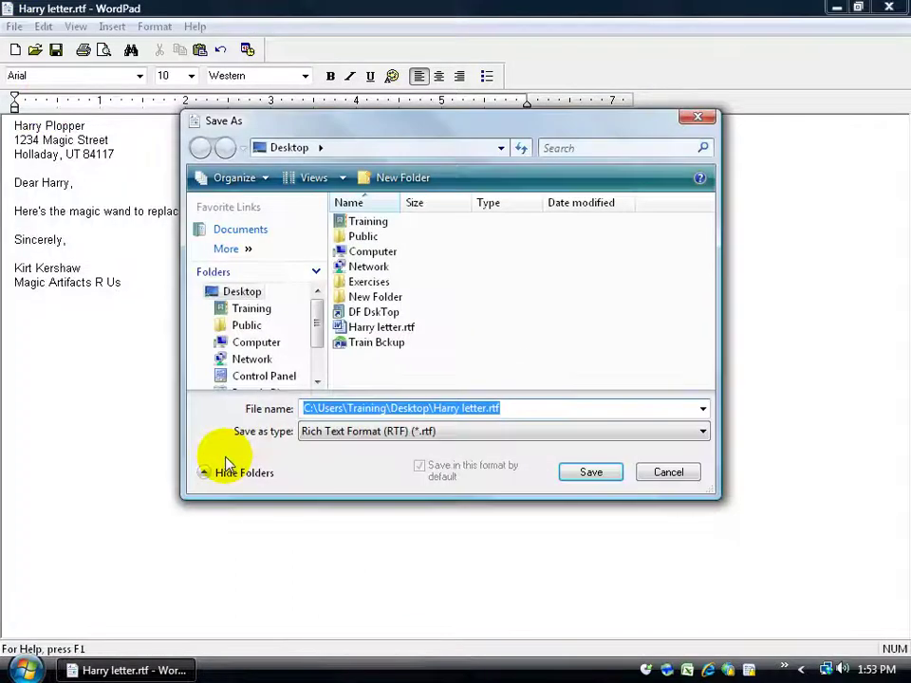
click(649, 474)
click(14, 28)
click(26, 105)
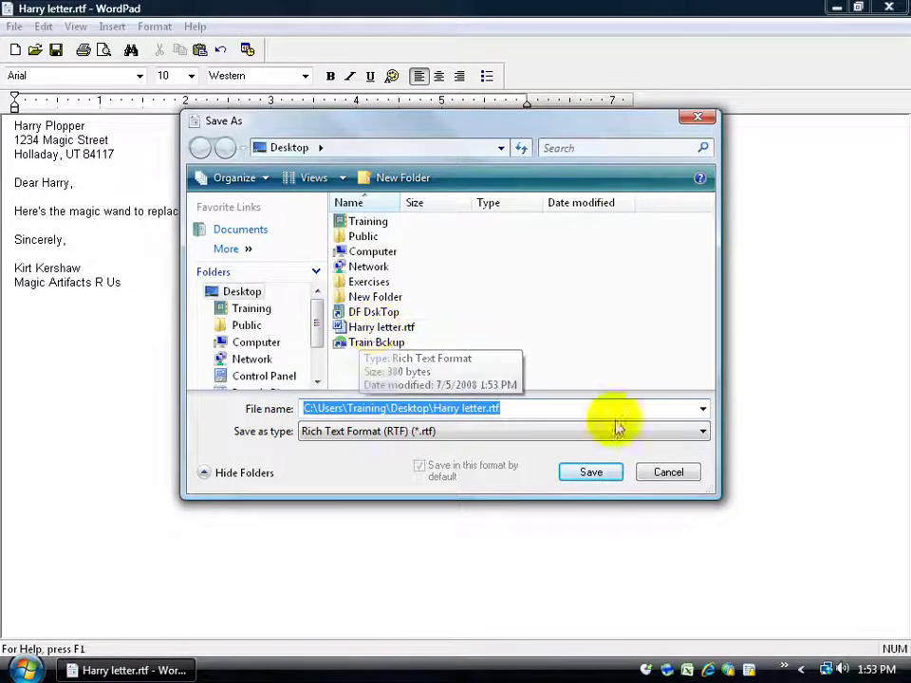
click(667, 473)
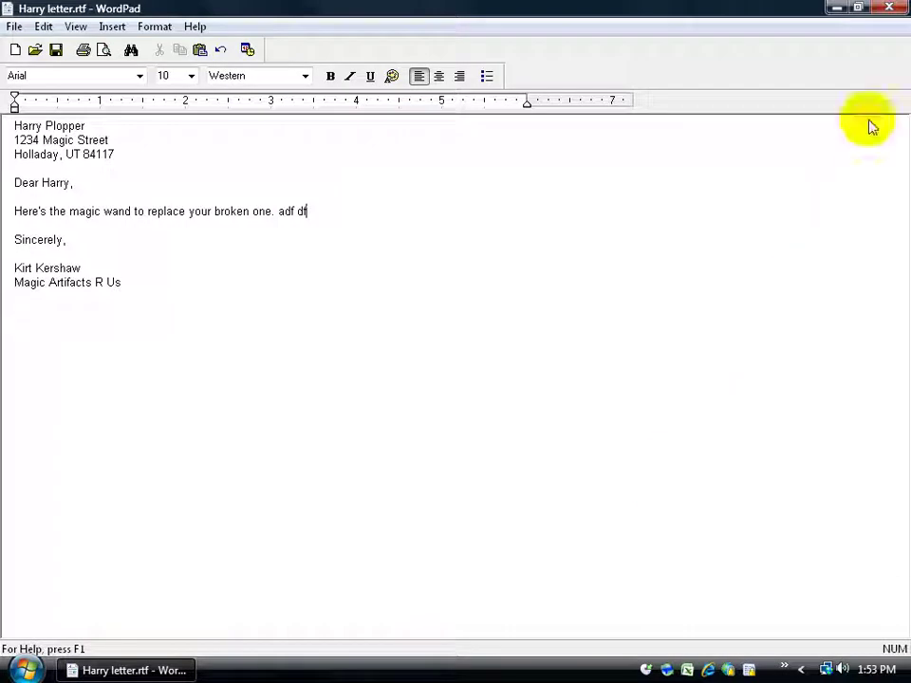
- Close WordPad and drag the Harry letter.rtf icon into open desktop space
click(888, 8)
drag(111, 35, 248, 328)
click(243, 336)
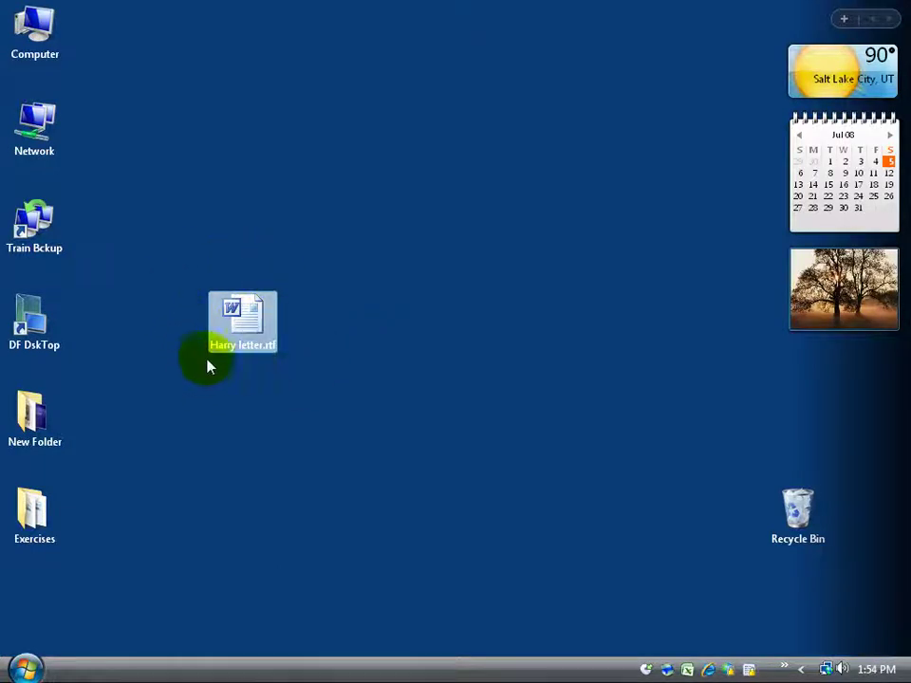
click(234, 308)
click(254, 328)
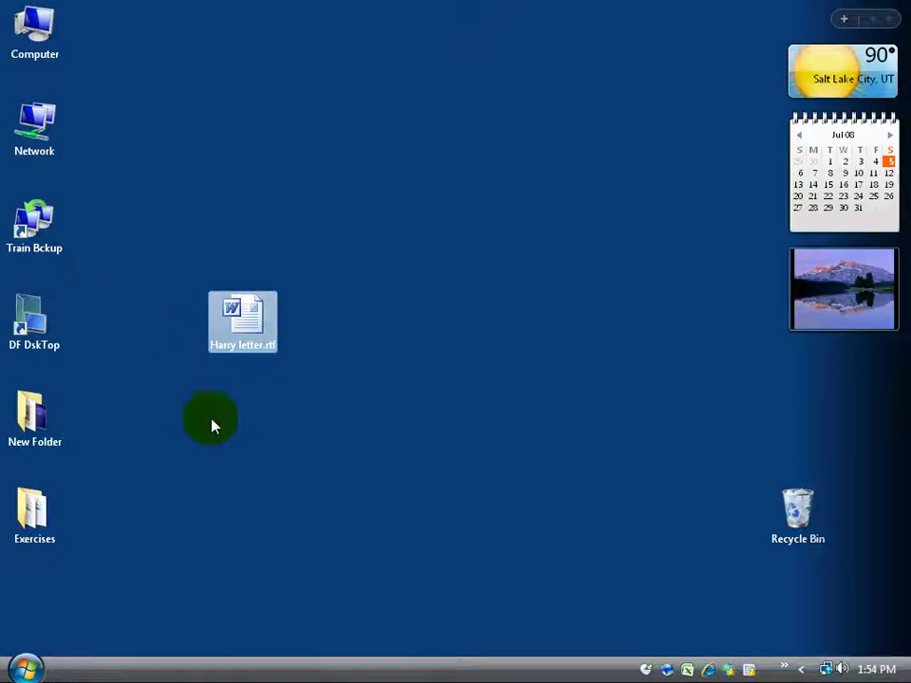
click(246, 327)
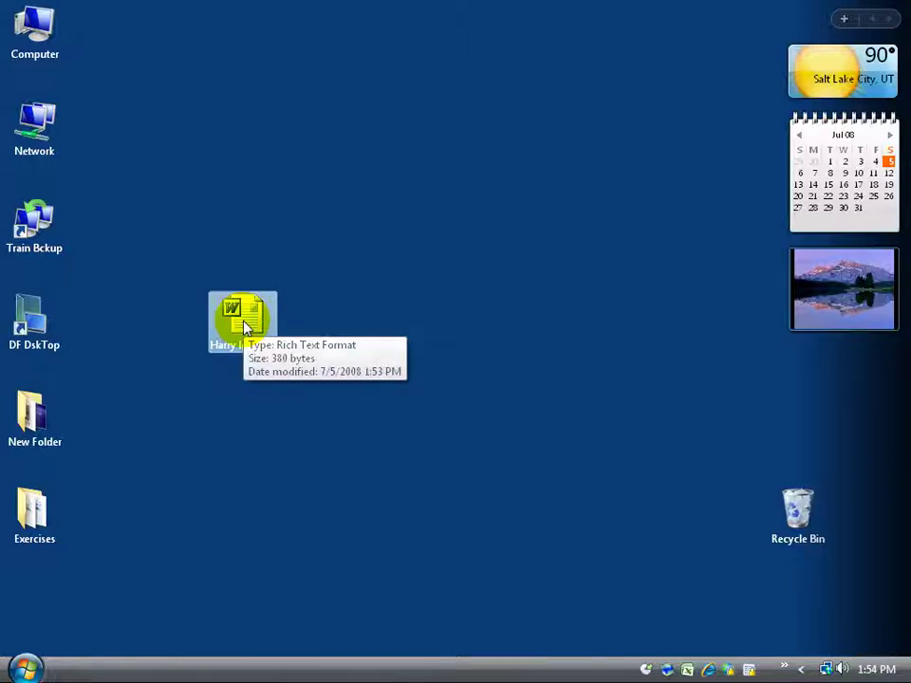
- Open Harry letter.rtf, close Word when it launches, and bring up the file's Open With menu
right_click(246, 328)
mouse_move(291, 419)
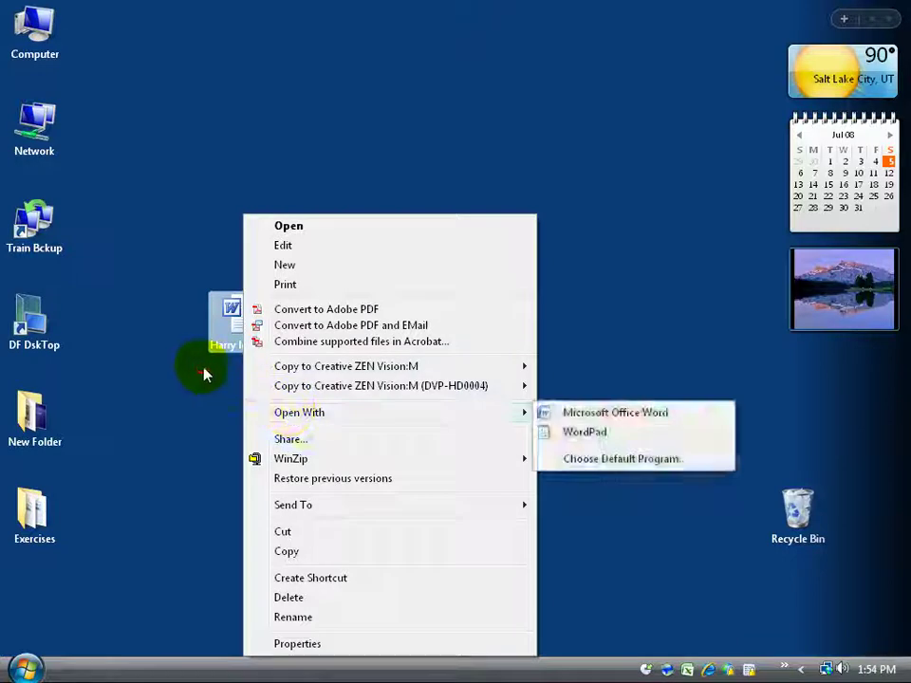
click(266, 368)
click(252, 329)
double_click(251, 329)
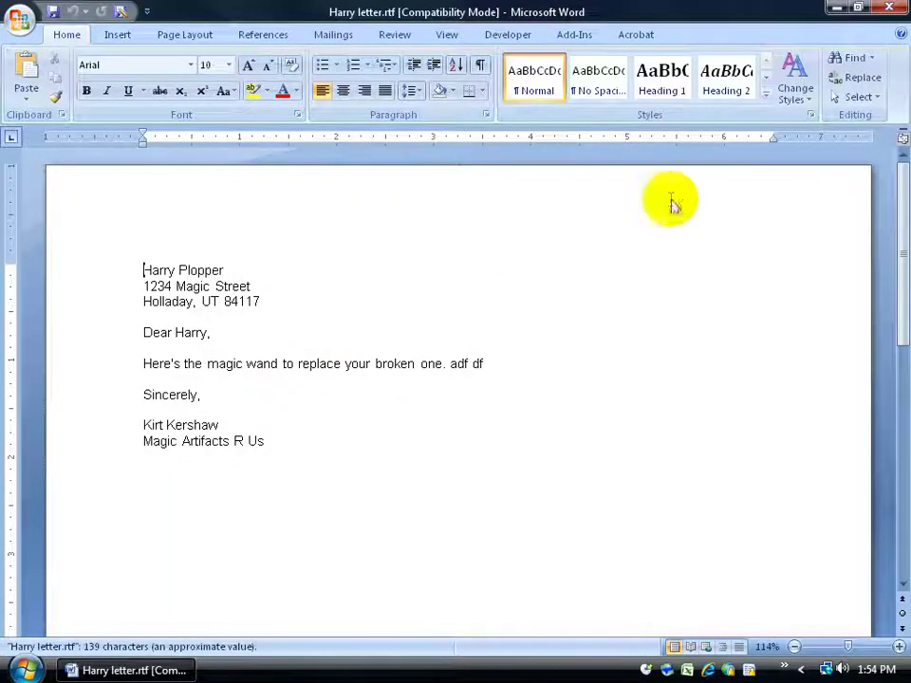
click(889, 7)
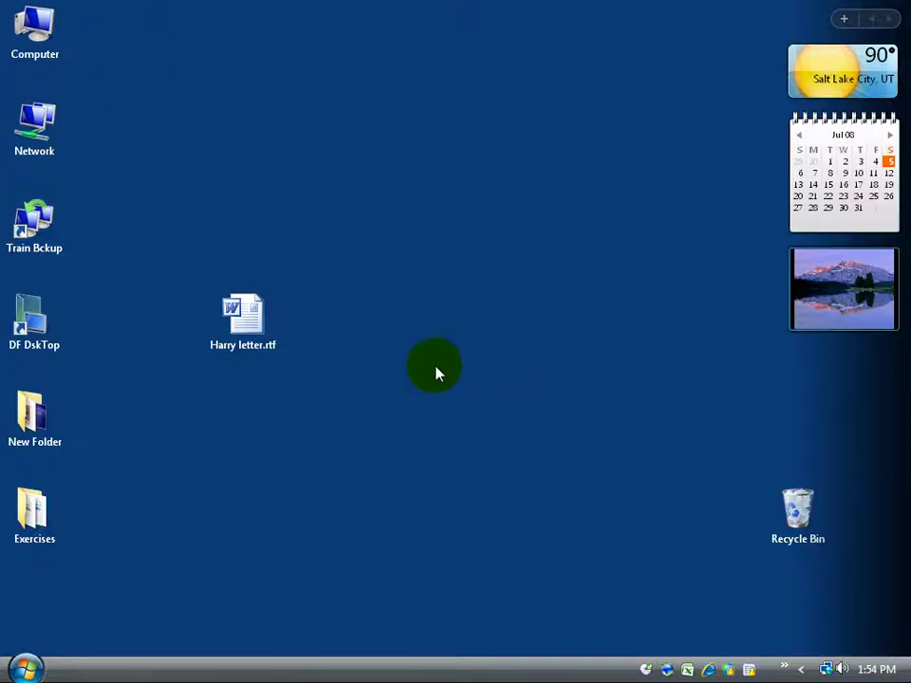
right_click(242, 323)
- Open Harry letter.rtf in WordPad and delete the stray 'adf df' text
mouse_move(413, 420)
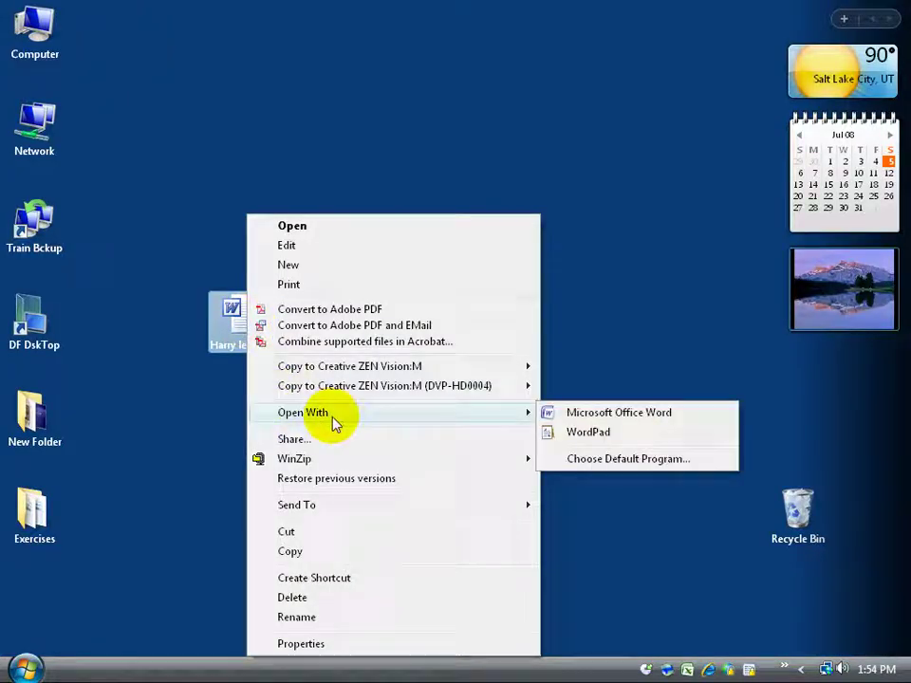
click(597, 435)
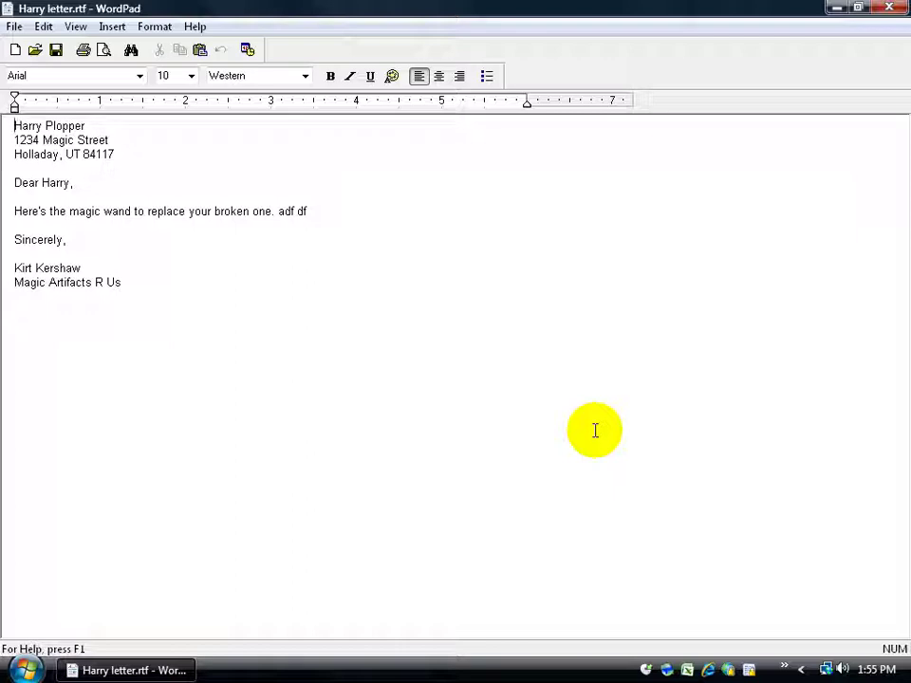
drag(310, 210, 289, 210)
click(322, 212)
click(317, 220)
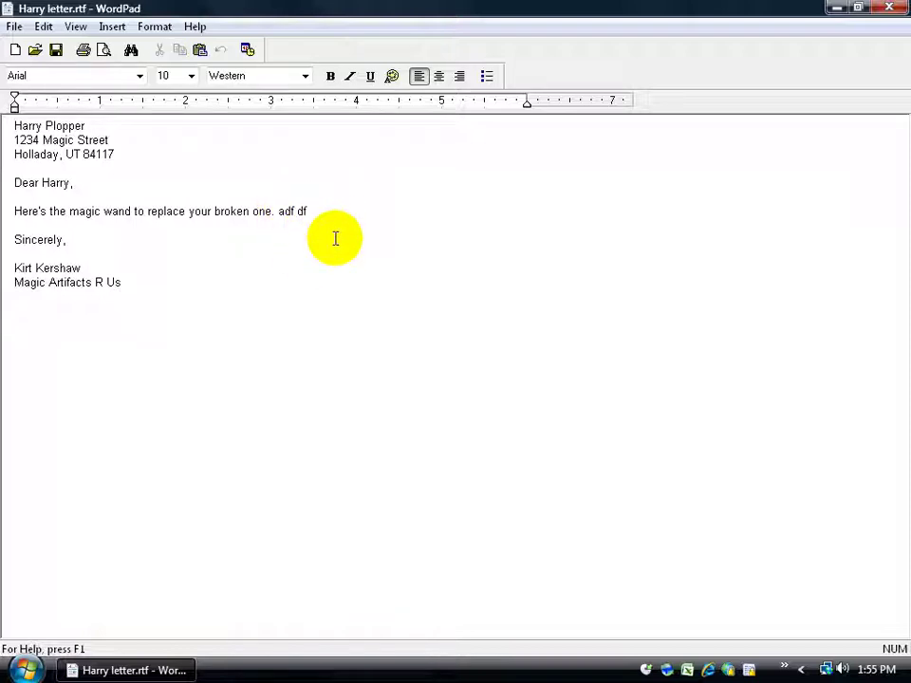
key(BackSpace)
key(BackSpace)
key(BackSpace)
key(BackSpace)
key(BackSpace)
key(BackSpace)
key(BackSpace)
- Replace the recipient's name, street line and greeting name with the new recipient's details
drag(84, 125, 25, 126)
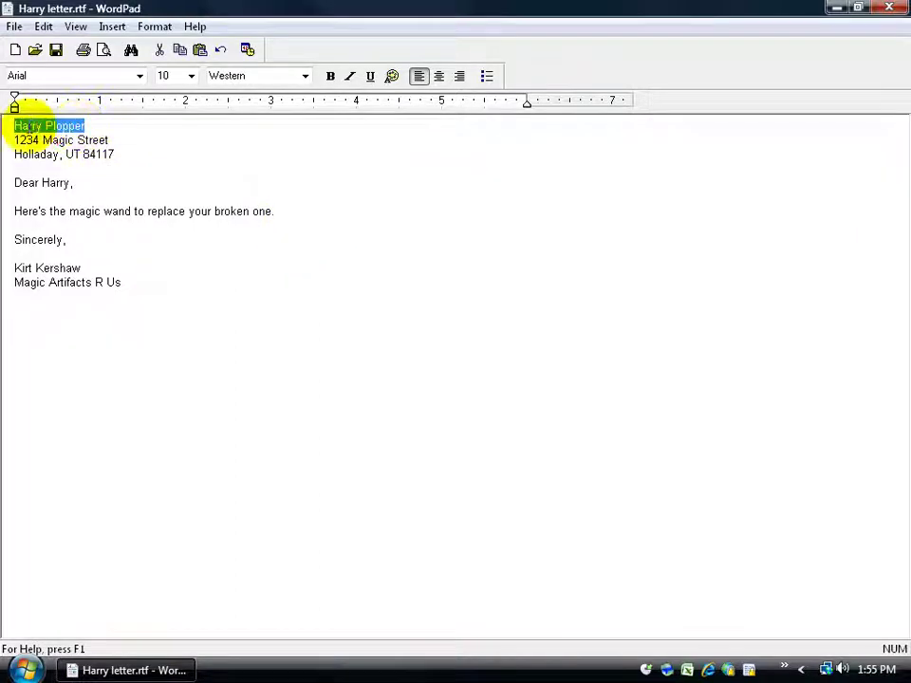
key(Delete)
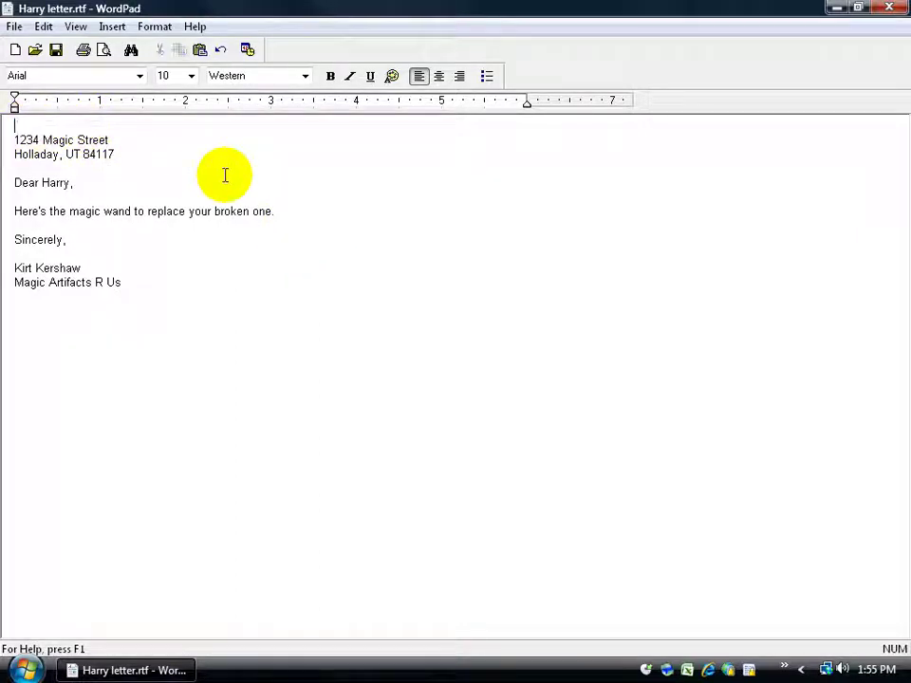
text(Ron Weasel)
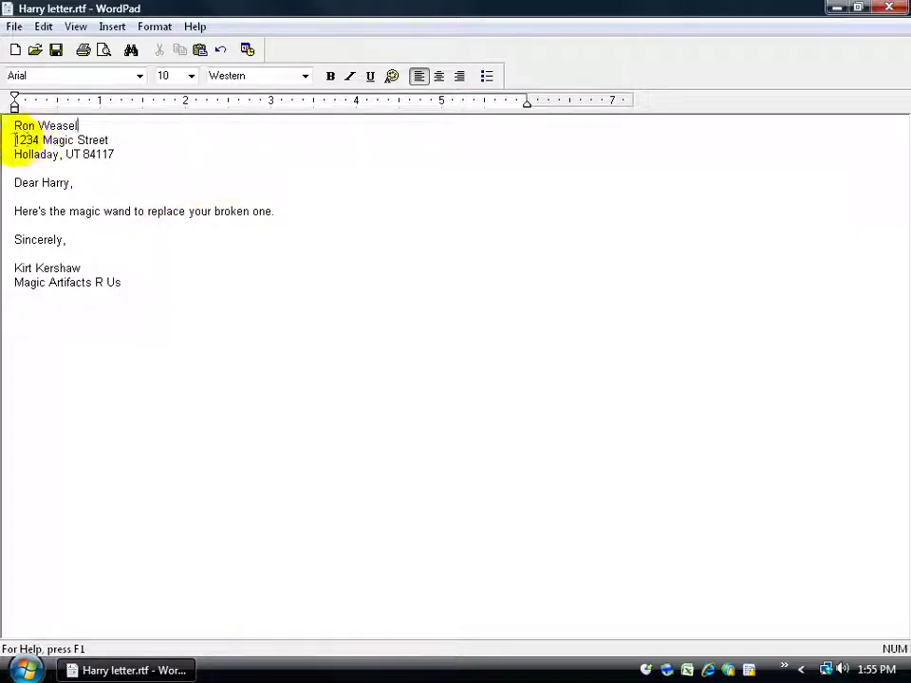
drag(15, 139, 105, 139)
text(1234 My Way)
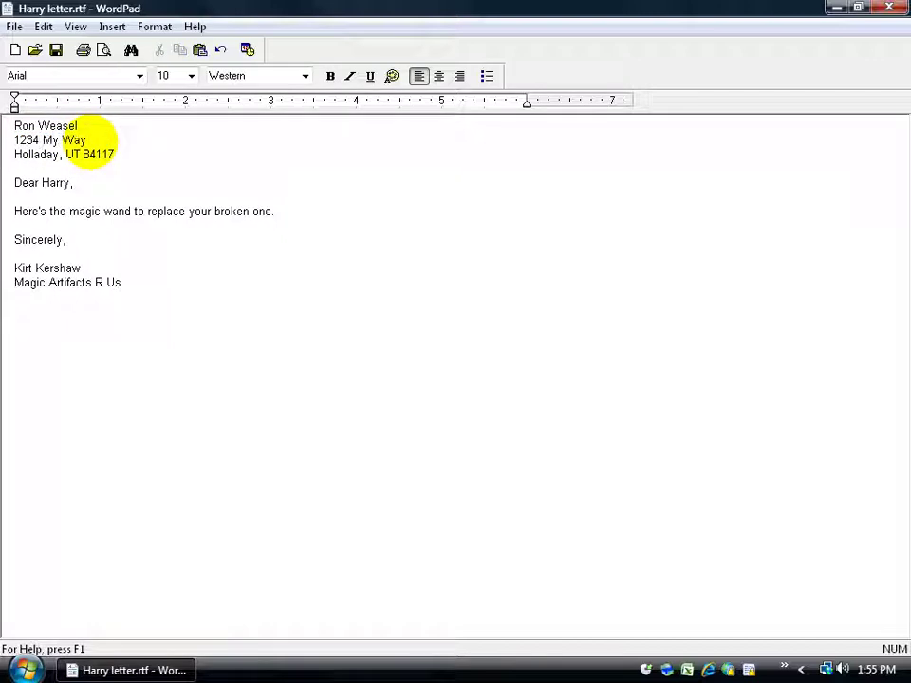
double_click(49, 184)
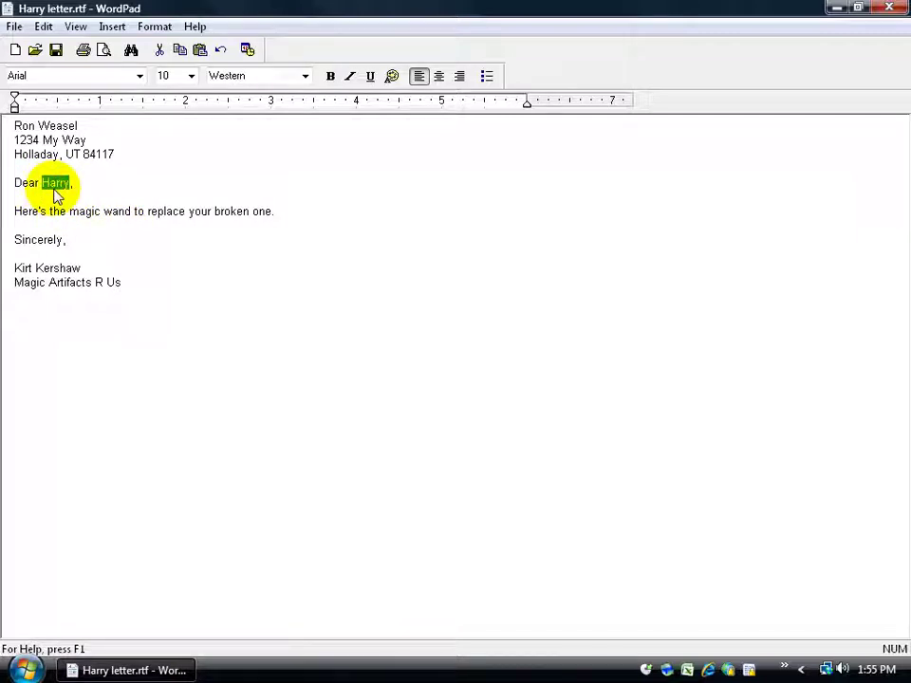
text(Ron)
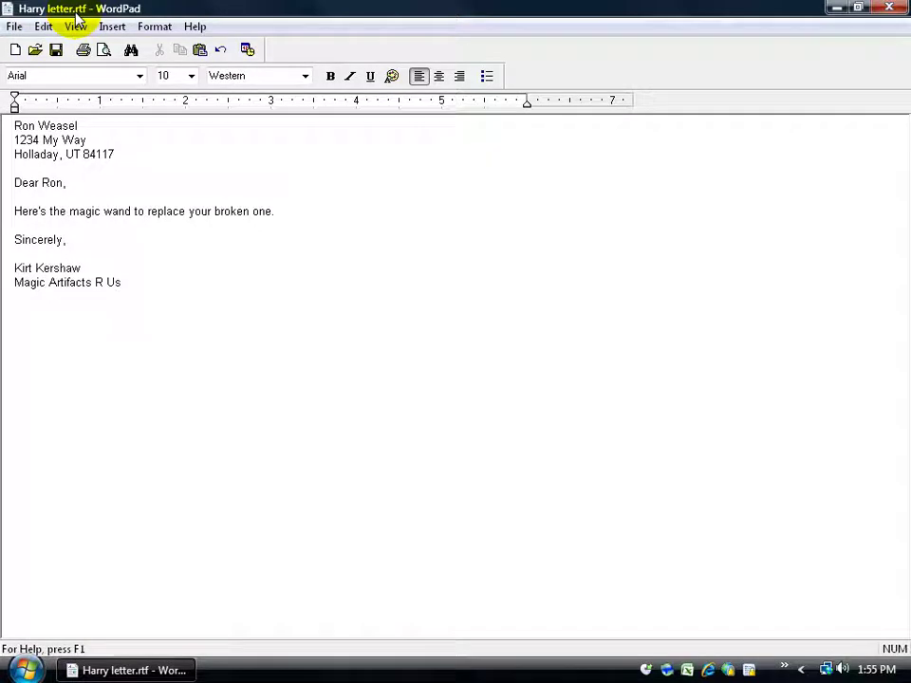
- Save the letter as Ron letter.rtf in Exercises, then append 'Add some more text.' after the body
click(14, 26)
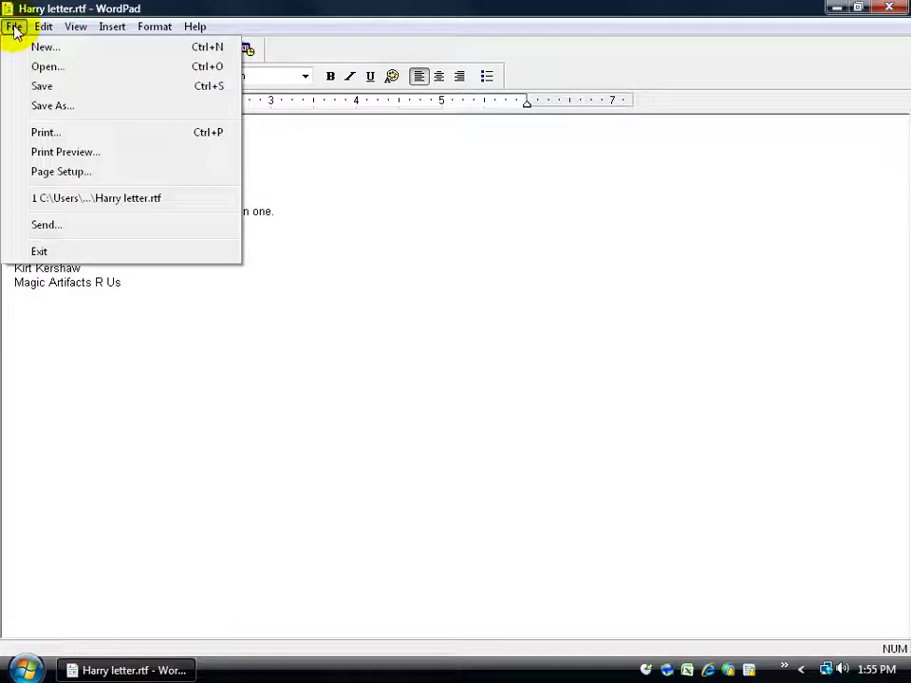
click(52, 106)
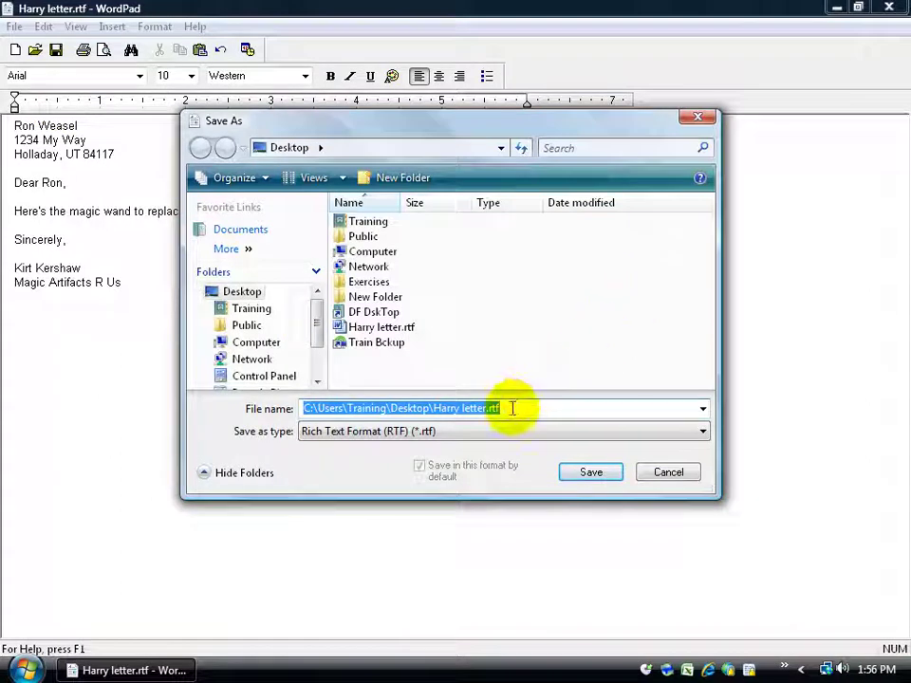
drag(524, 407, 276, 407)
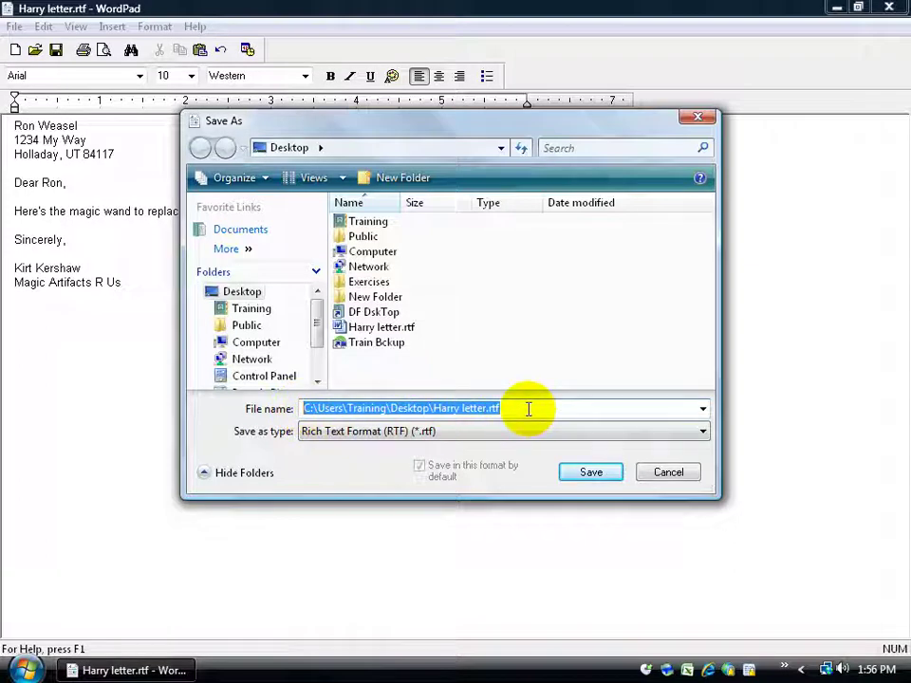
key(Delete)
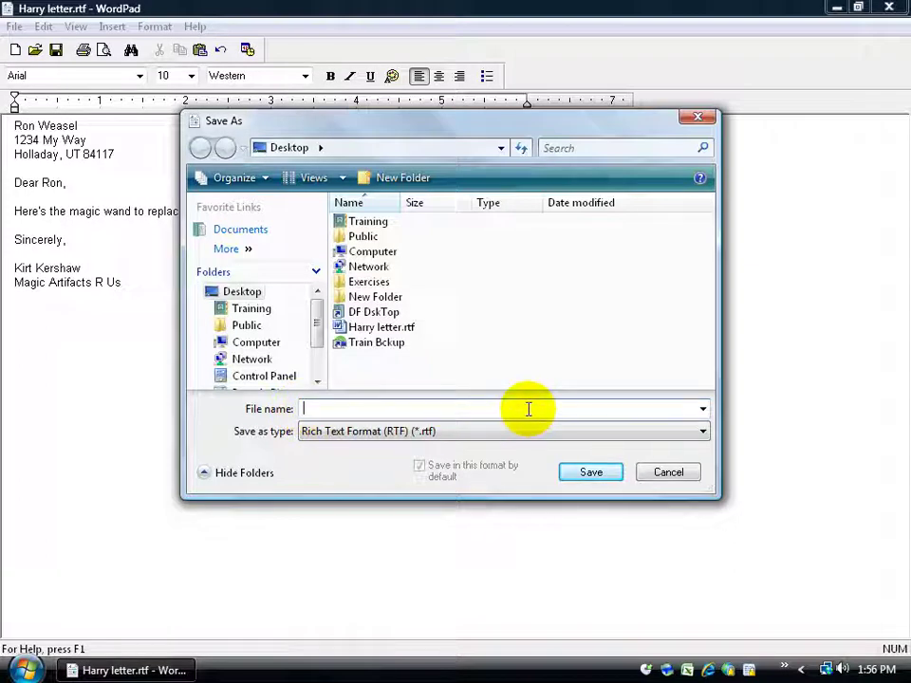
text(Ron letter)
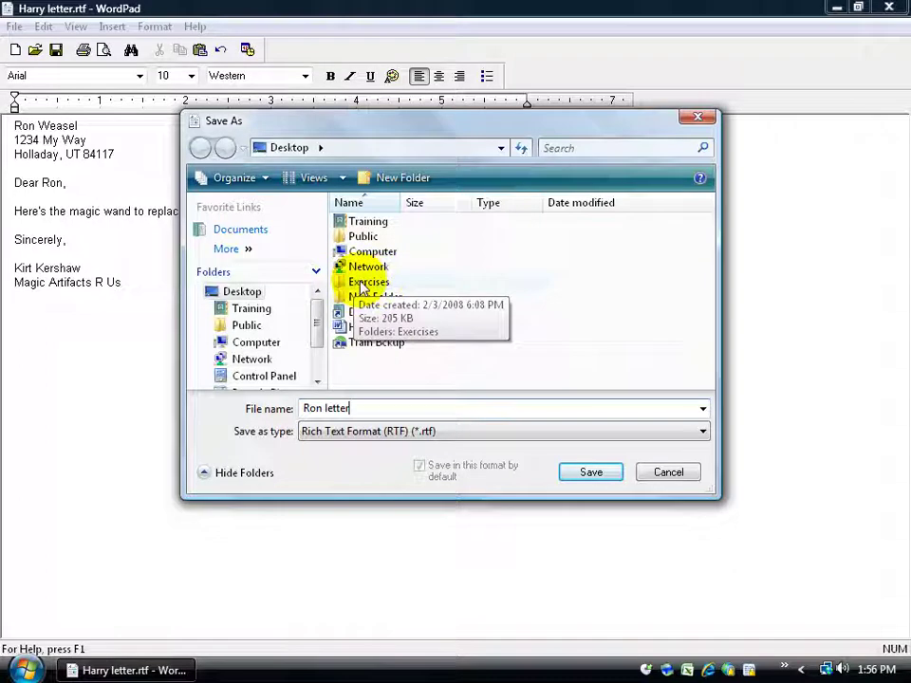
double_click(360, 284)
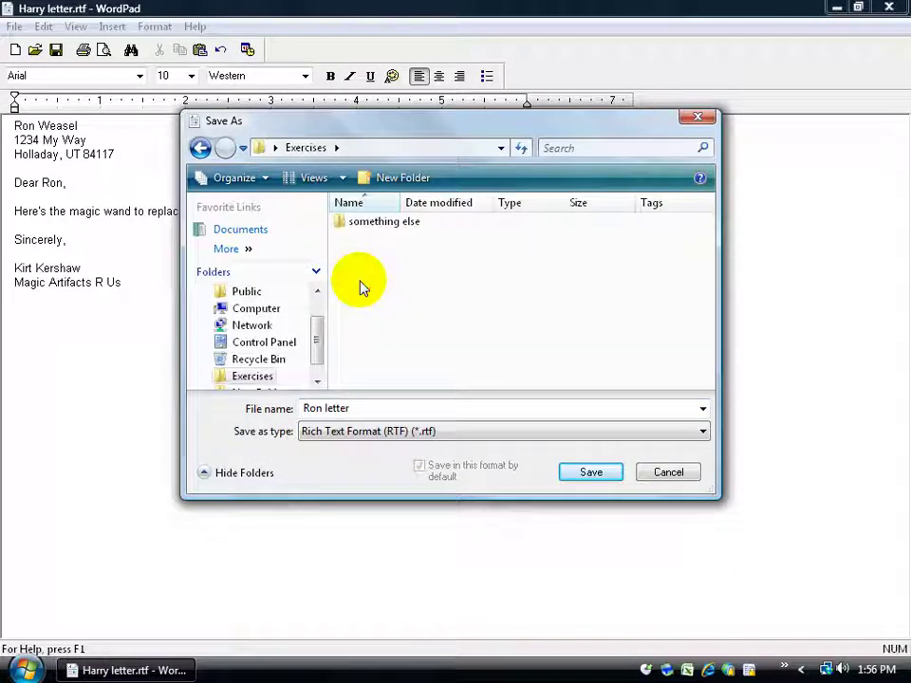
click(588, 474)
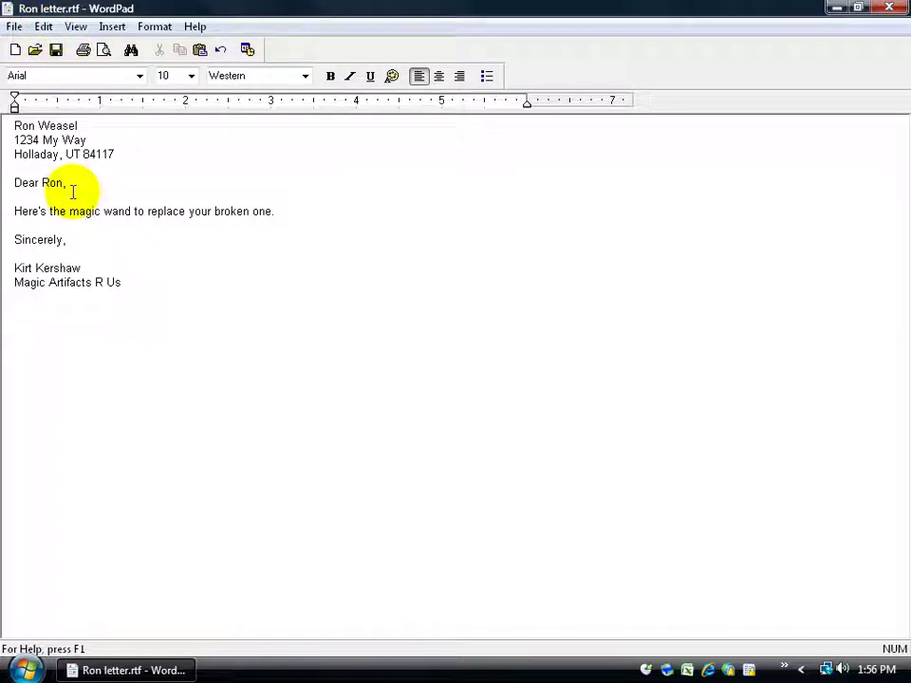
click(324, 216)
text(Add some more)
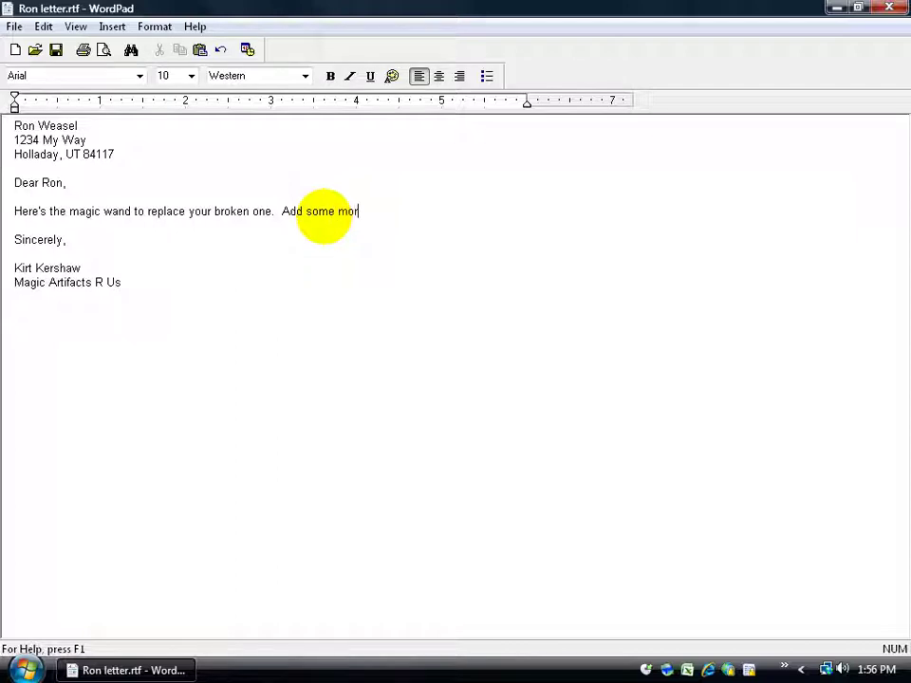
text( text.)
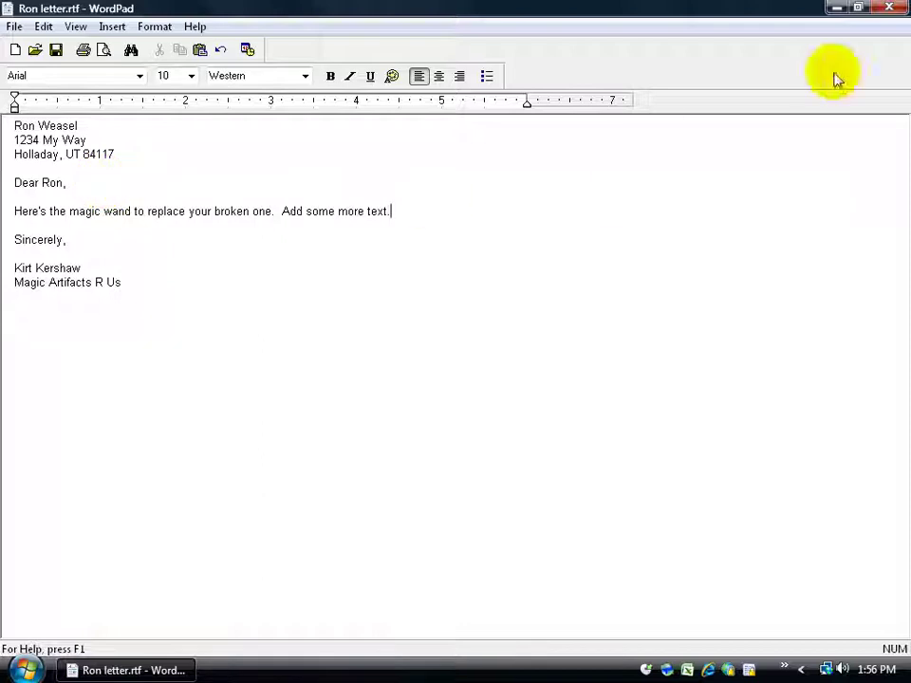
- Close WordPad, move Harry letter.rtf near the desktop top, and check Ron letter.rtf in WordPad
click(892, 8)
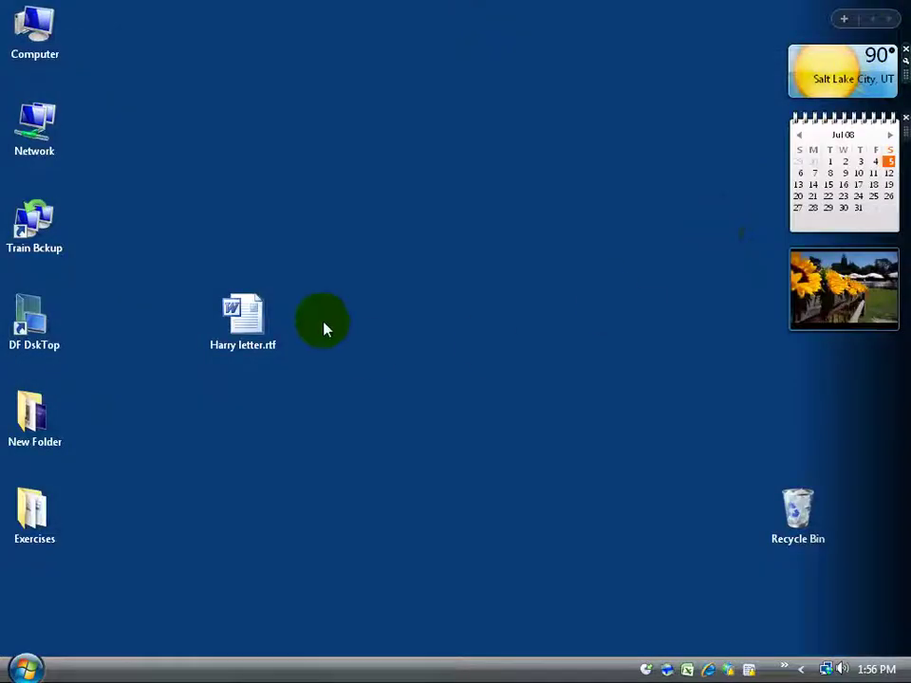
drag(242, 306, 265, 129)
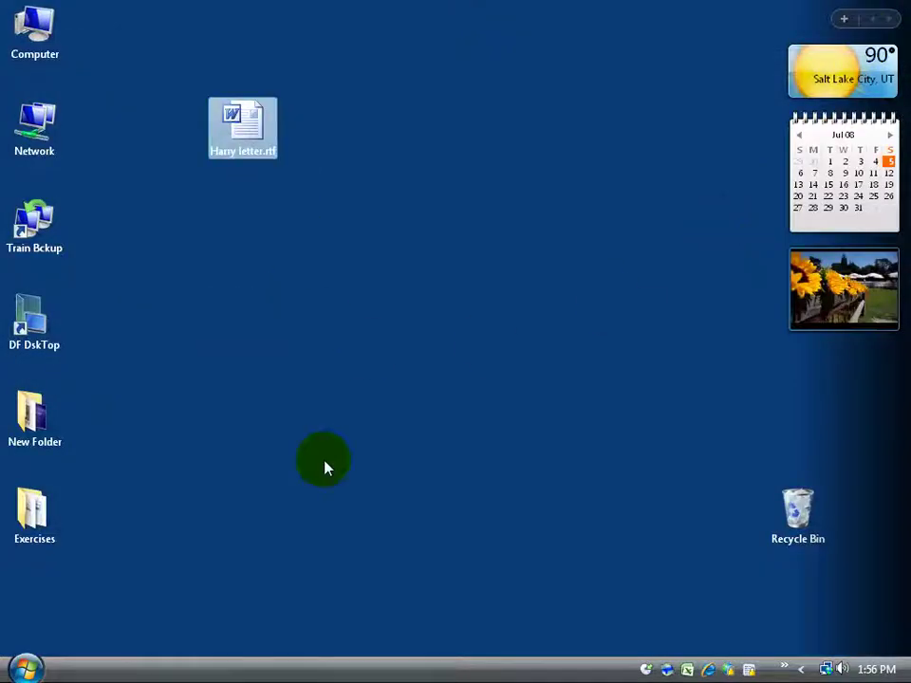
double_click(35, 512)
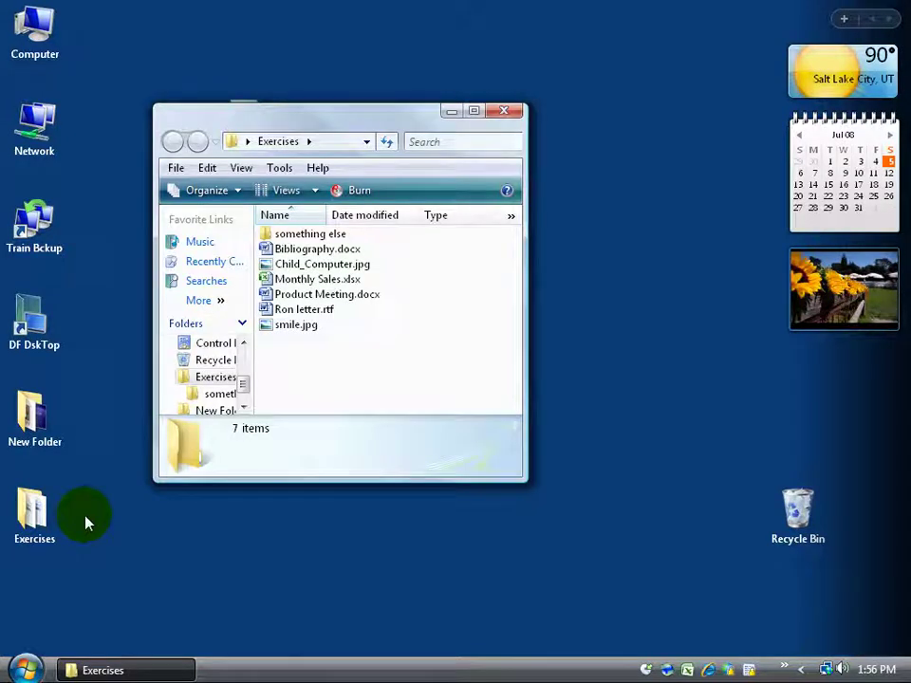
right_click(291, 313)
mouse_move(422, 424)
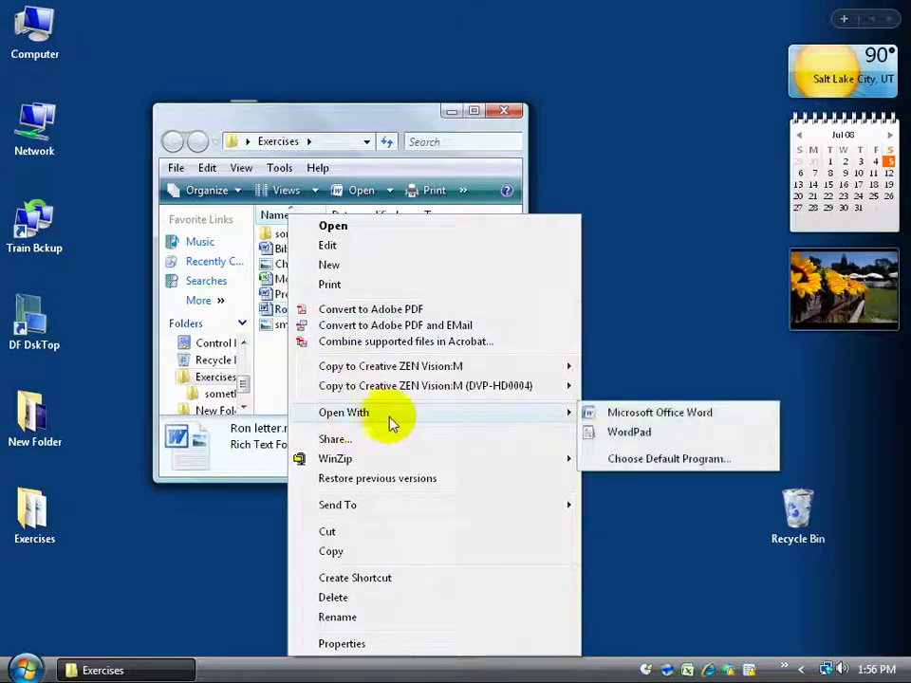
click(644, 435)
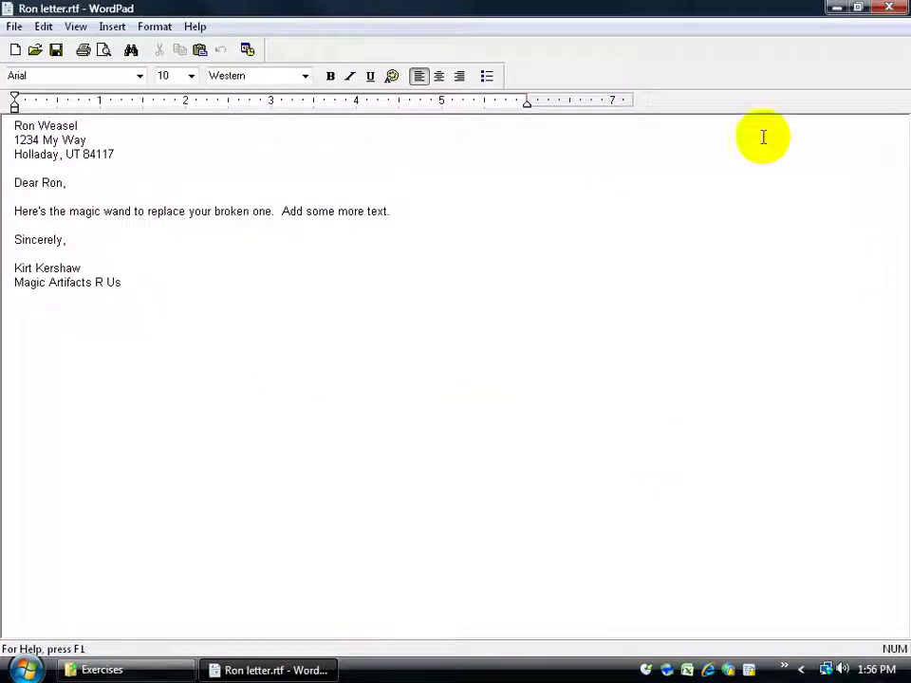
click(888, 8)
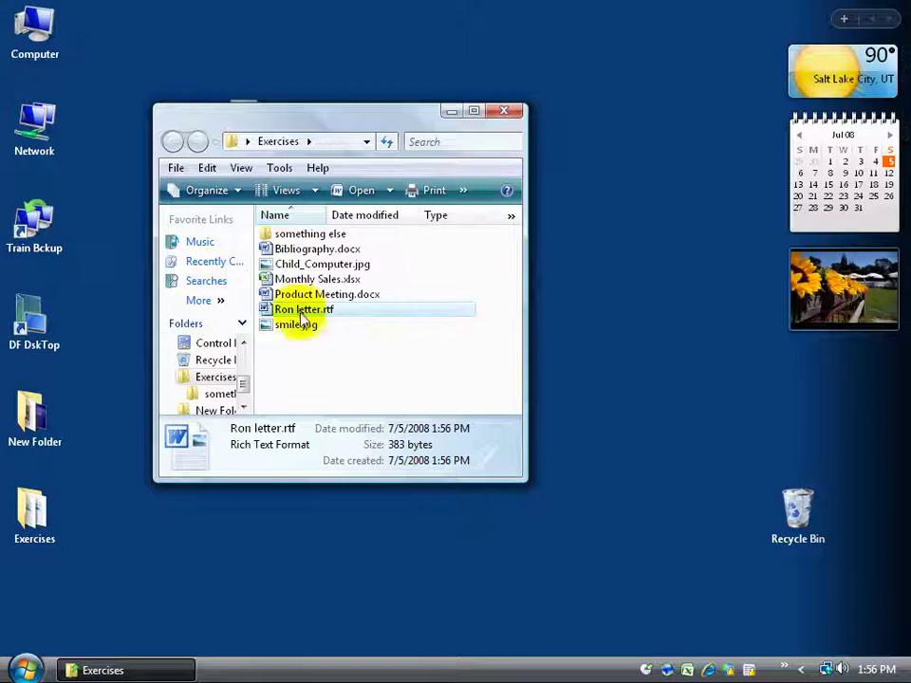
- Drag Ron letter.rtf from Exercises onto the desktop beside Harry letter.rtf and close the folder
drag(301, 313, 628, 319)
click(504, 110)
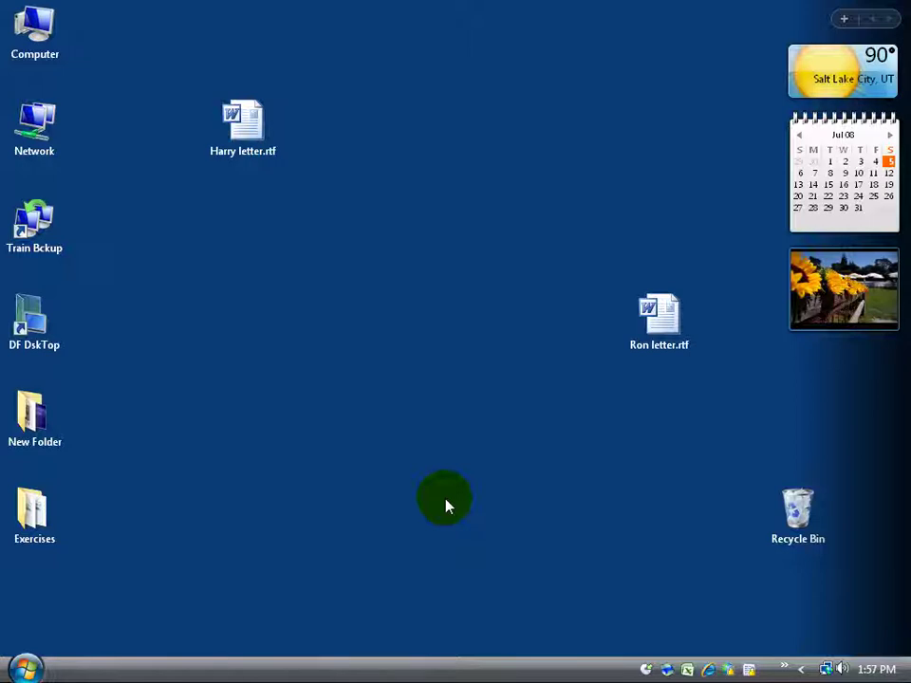
click(244, 138)
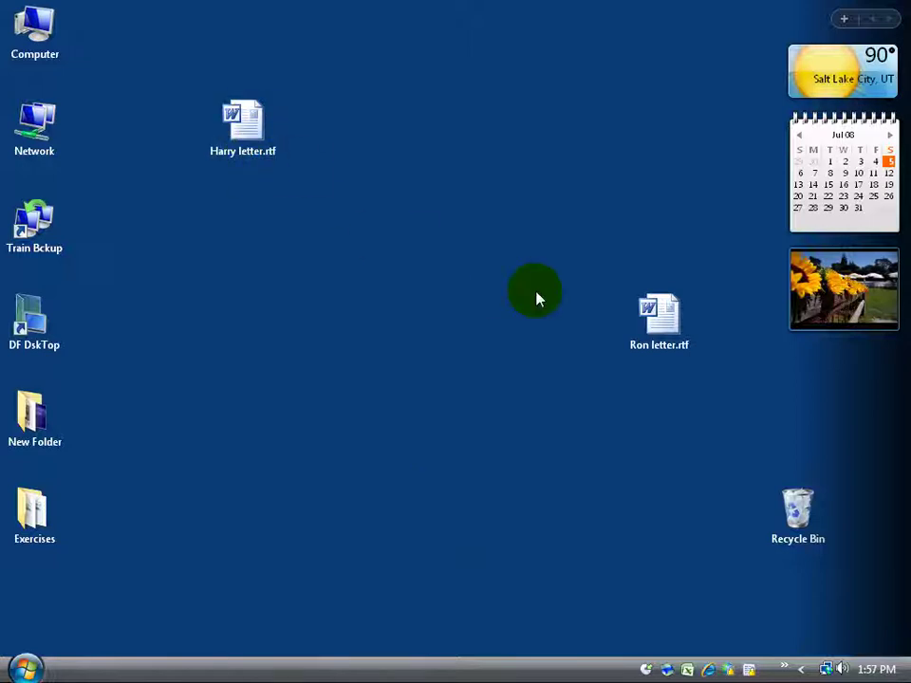
click(648, 331)
click(548, 362)
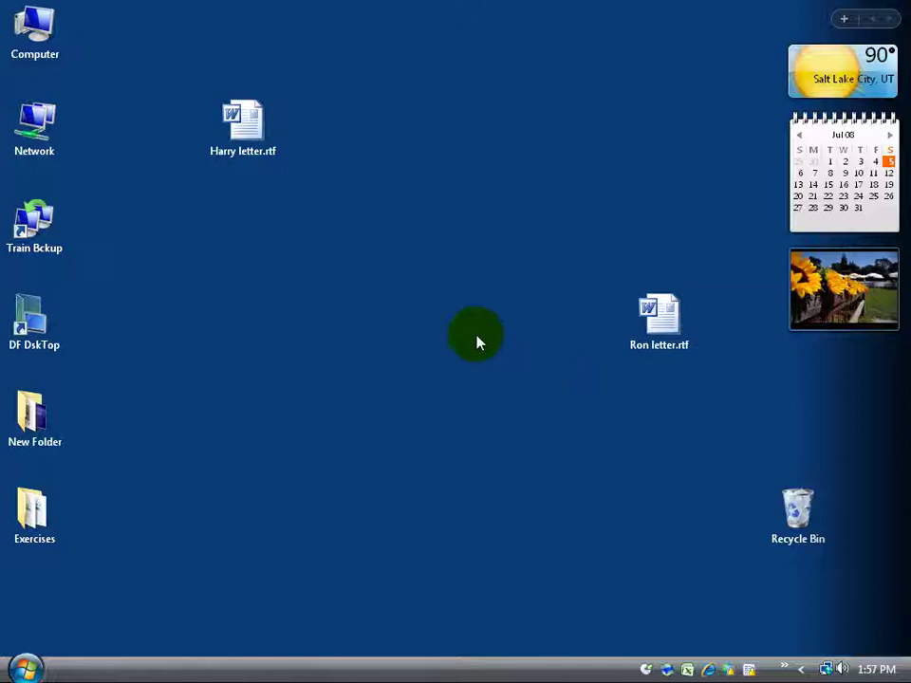
click(244, 138)
click(543, 353)
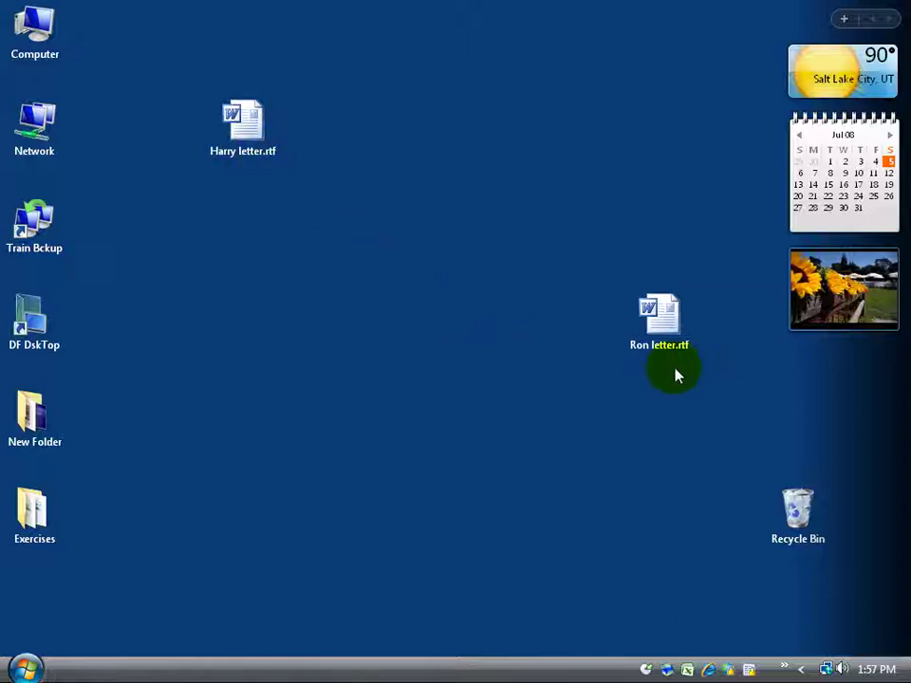